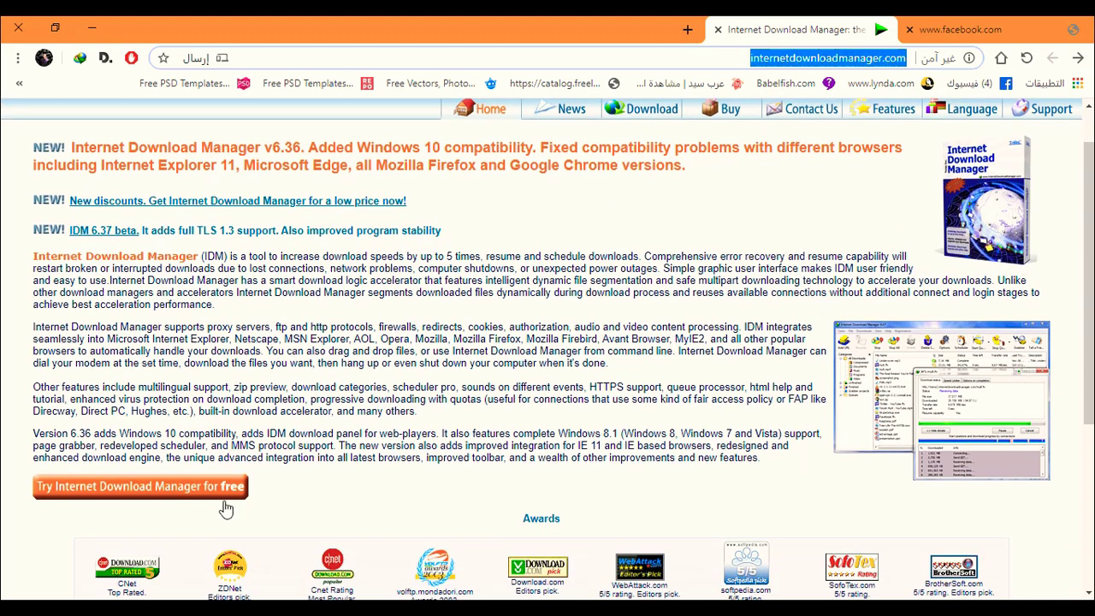
Download the free trial installer idman636build7.exe to E:\programs\civil and minimize the download progress window
{"action": "left_click", "coordinate": [232, 486]}
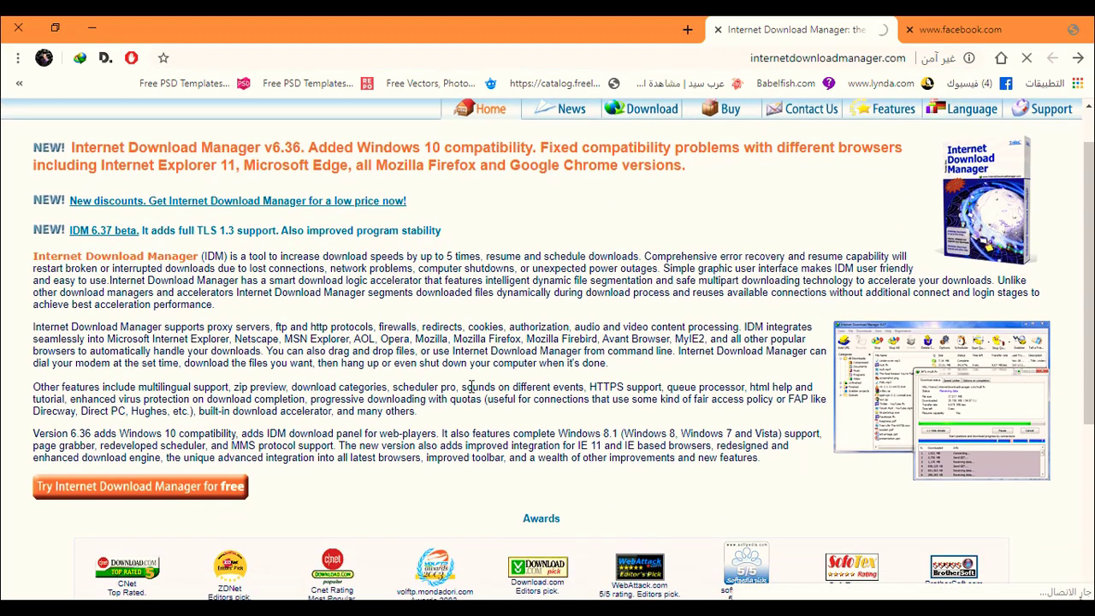
{"action": "left_click_drag", "start_coordinate": [273, 147], "coordinate": [307, 149]}
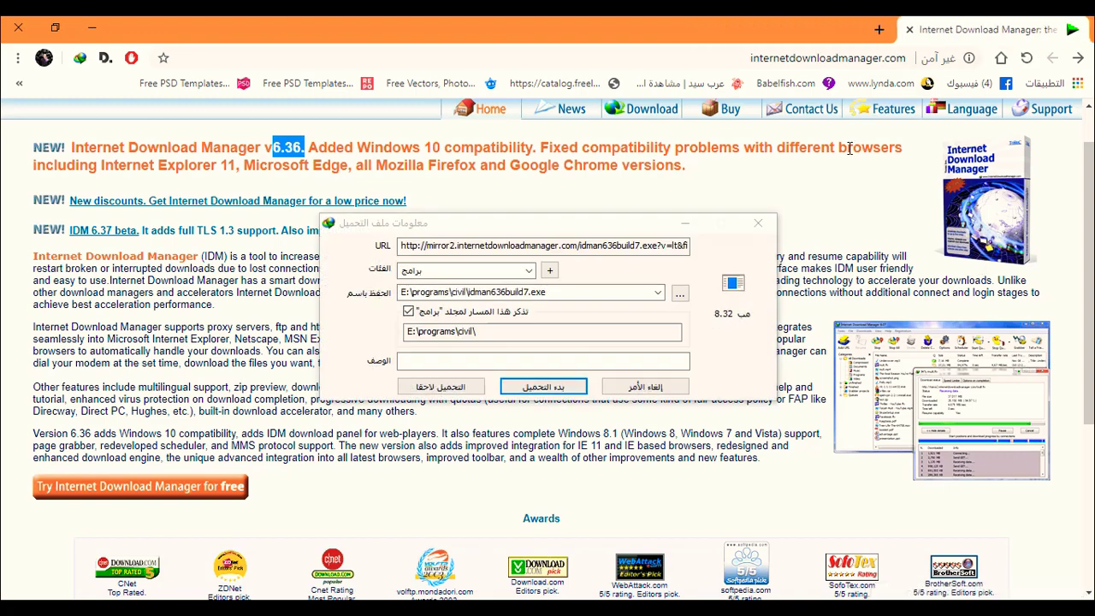
{"action": "left_click", "coordinate": [554, 390]}
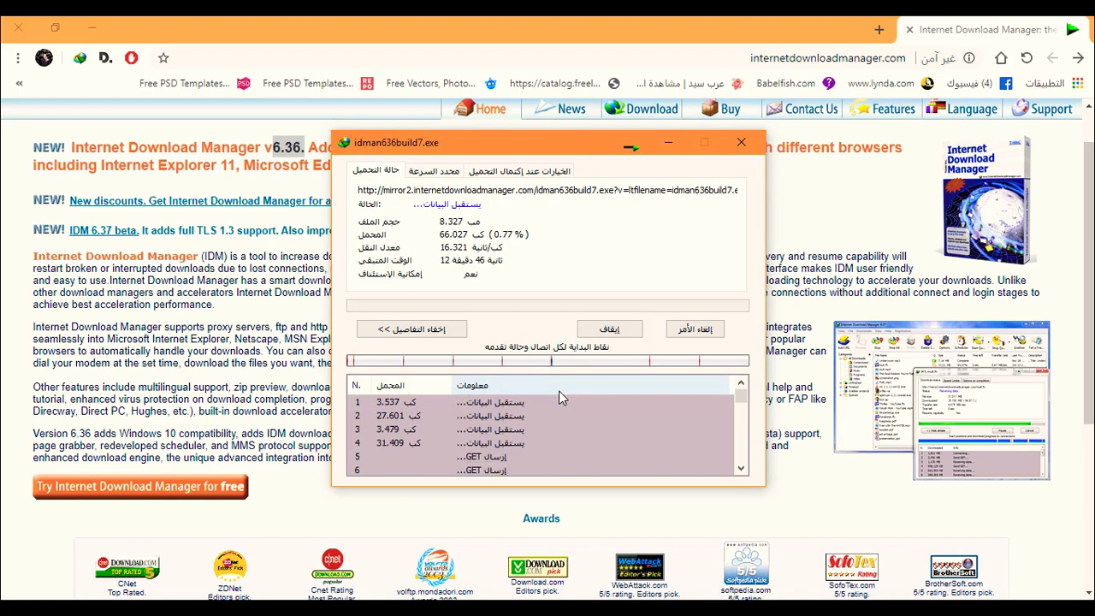
{"action": "left_click", "coordinate": [666, 146]}
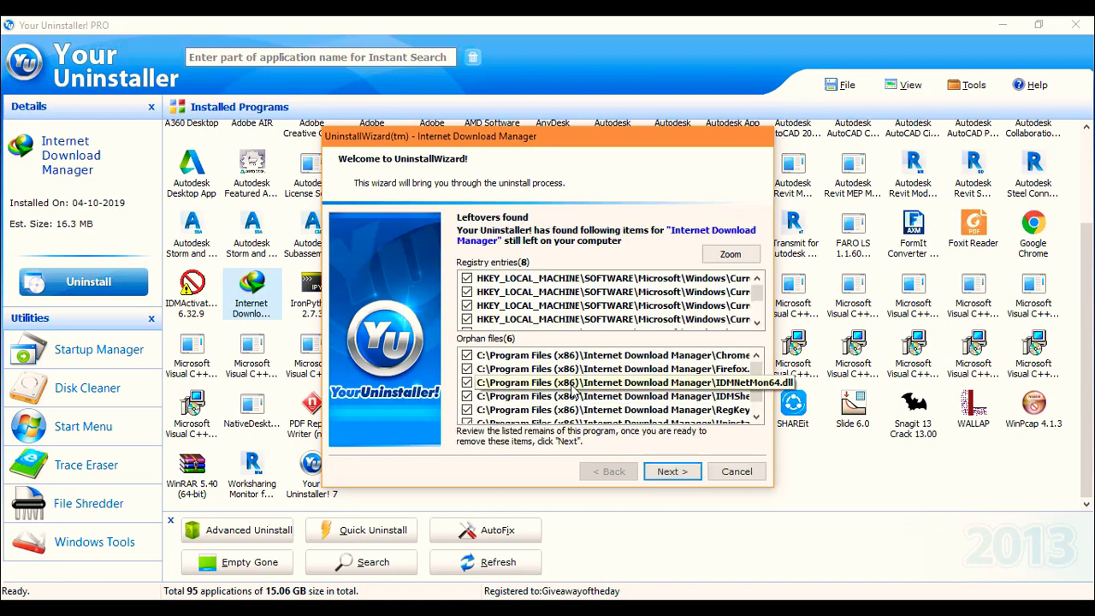
In Your Uninstaller, remove all leftover registry entries and orphan files of Internet Download Manager, finish the wizard and close the program
{"action": "left_click", "coordinate": [669, 472]}
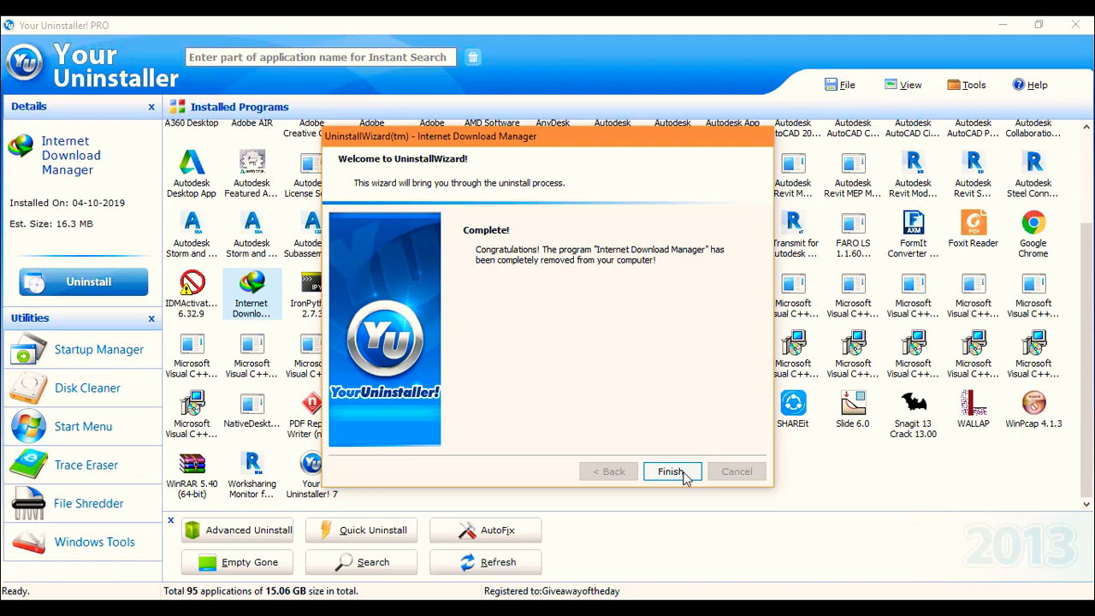
{"action": "left_click", "coordinate": [671, 472]}
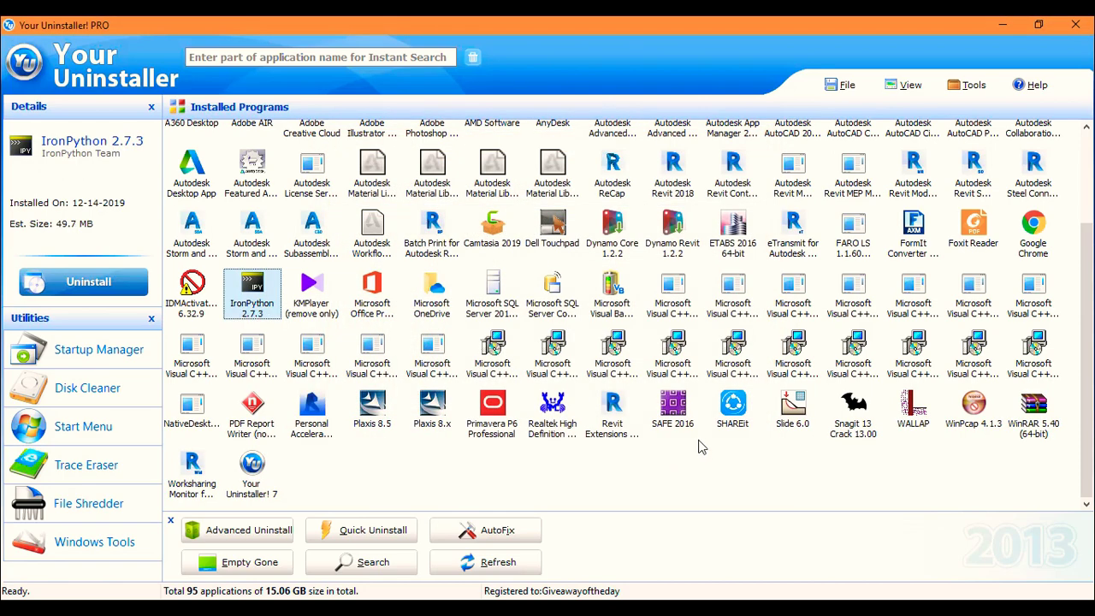
{"action": "left_click", "coordinate": [1075, 25]}
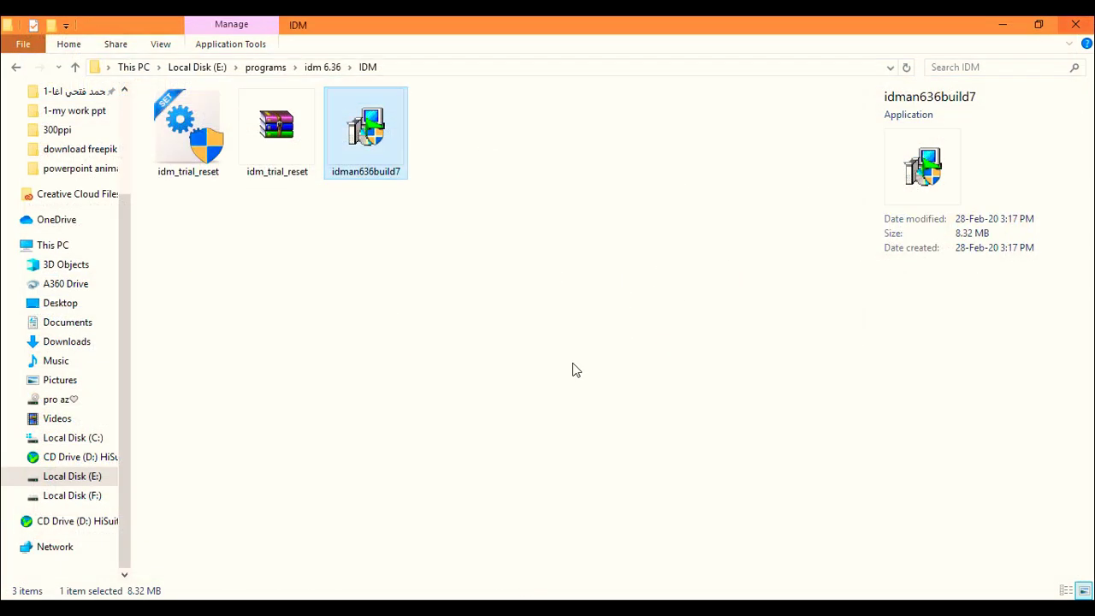
Refresh the IDM folder and launch the idman636build7 installer
{"action": "right_click", "coordinate": [509, 413]}
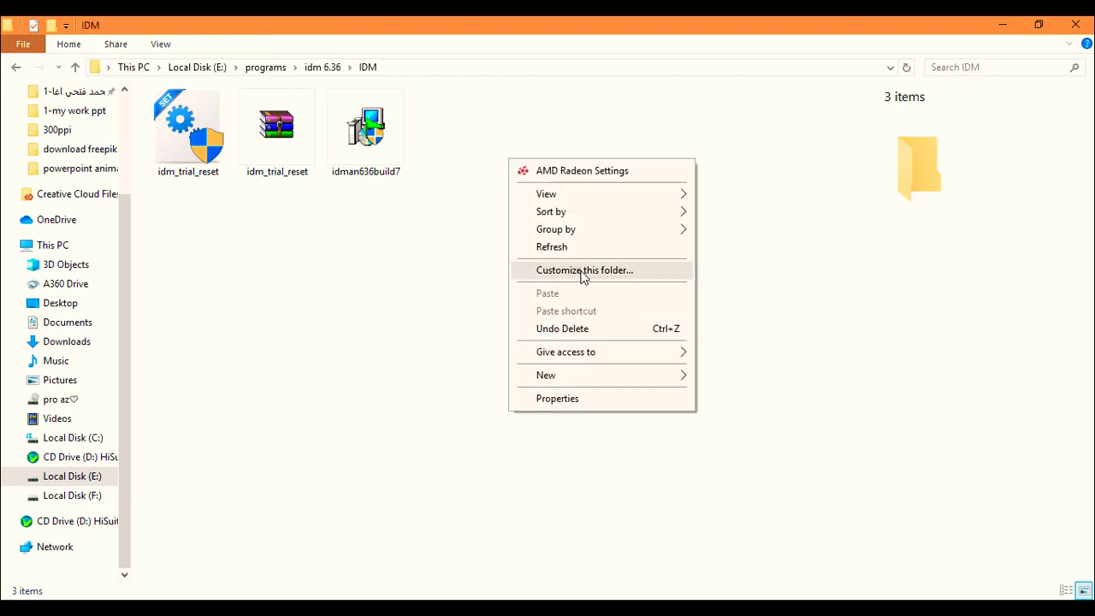
{"action": "left_click", "coordinate": [591, 250]}
{"action": "left_click", "coordinate": [374, 158]}
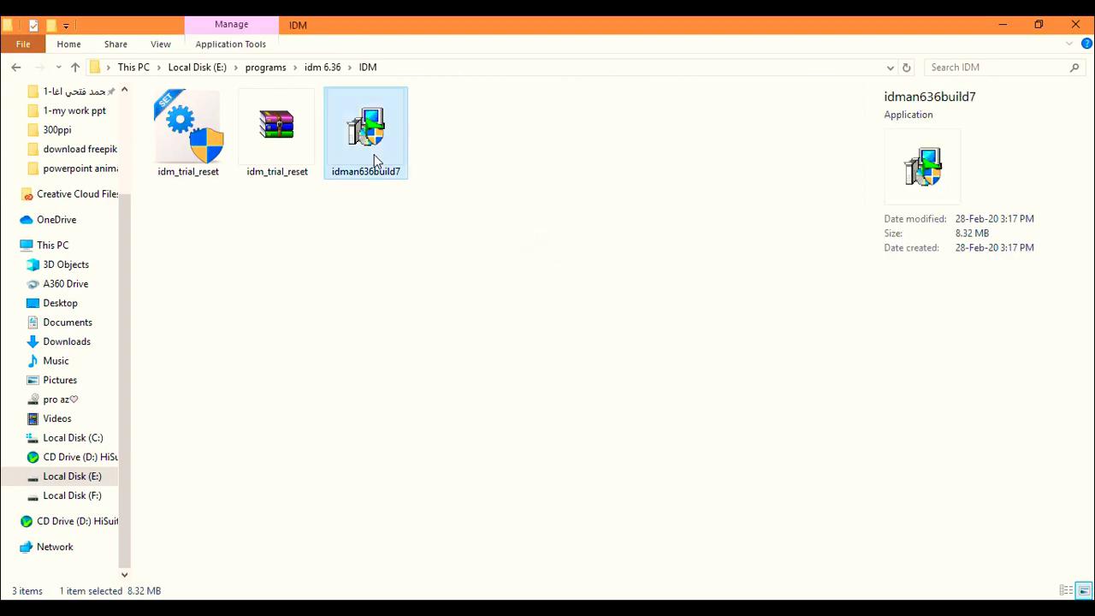
{"action": "double_click", "coordinate": [374, 154]}
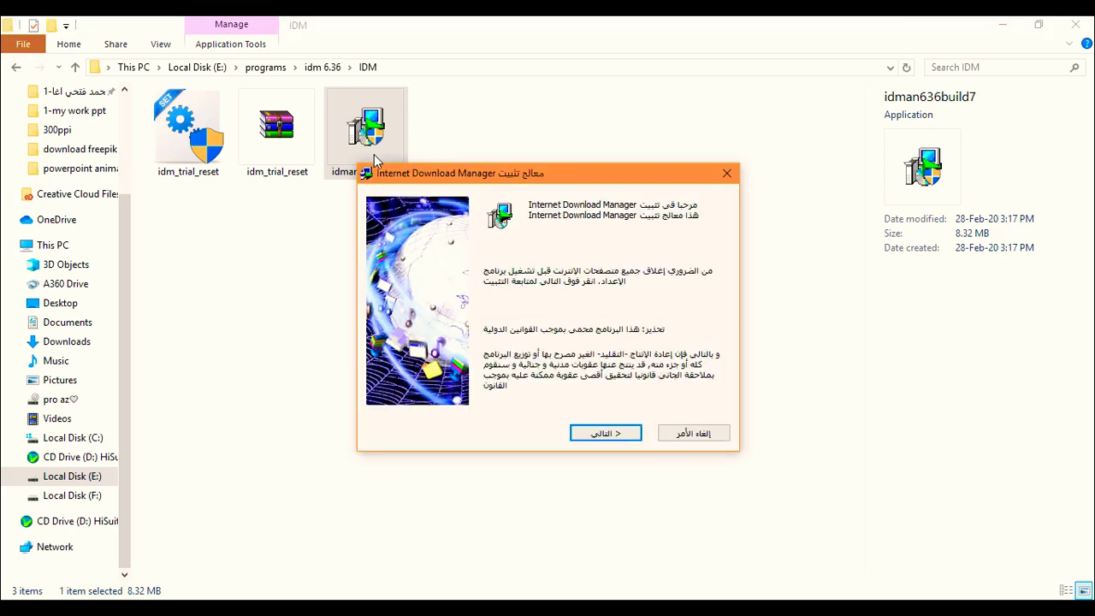
Accept the licence agreement and install Internet Download Manager in C:\Program Files (x86)\Internet Download Manager with a desktop icon
{"action": "left_click", "coordinate": [612, 437]}
{"action": "left_click", "coordinate": [609, 400]}
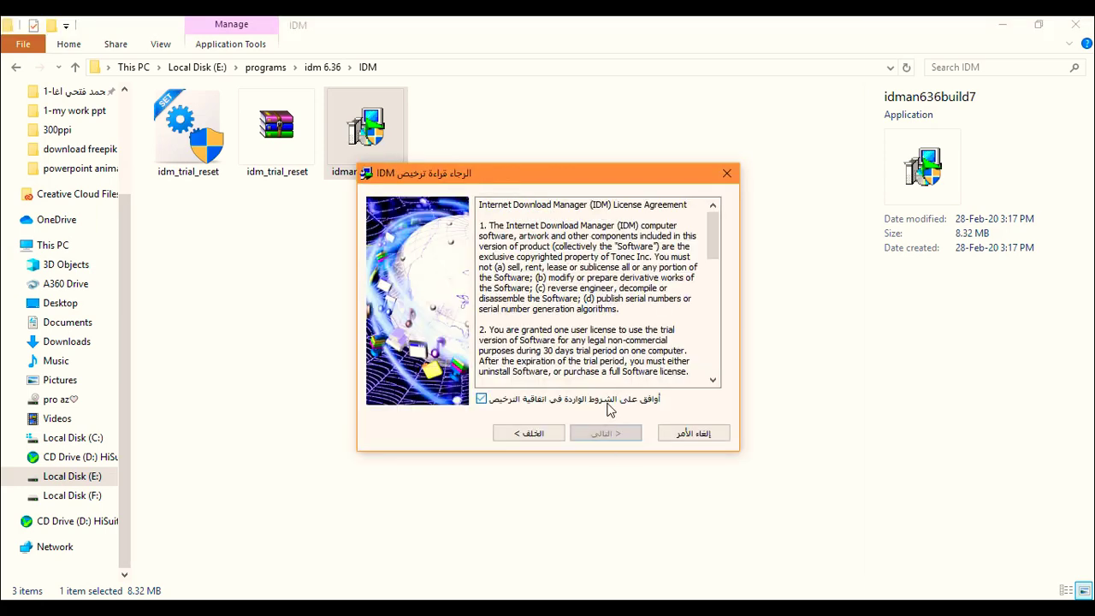
{"action": "left_click", "coordinate": [605, 434]}
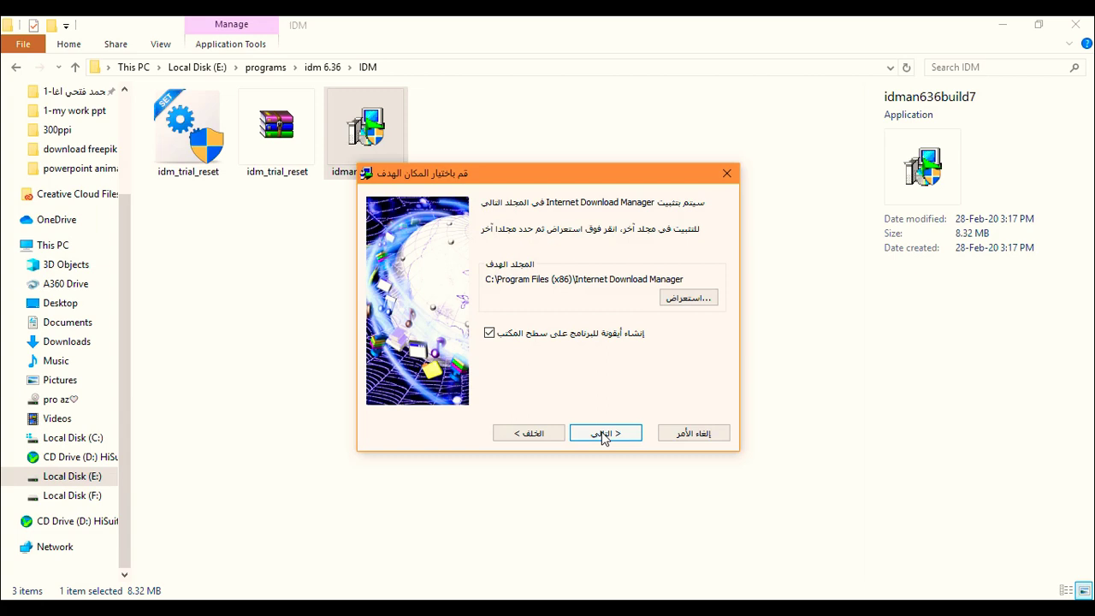
{"action": "left_click", "coordinate": [604, 435]}
{"action": "left_click", "coordinate": [604, 435]}
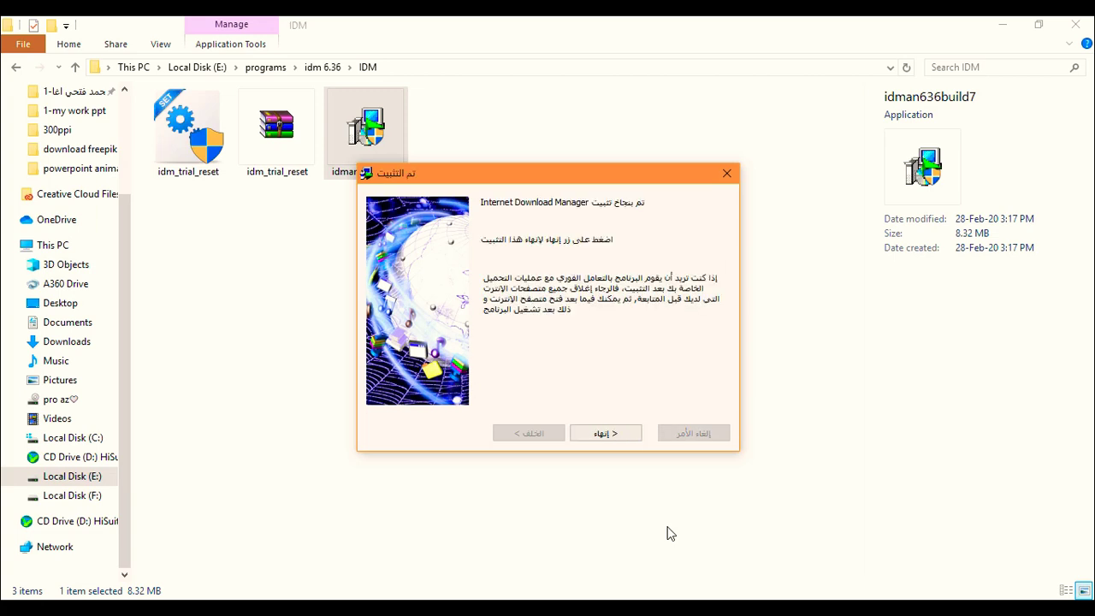
{"action": "left_click", "coordinate": [610, 434]}
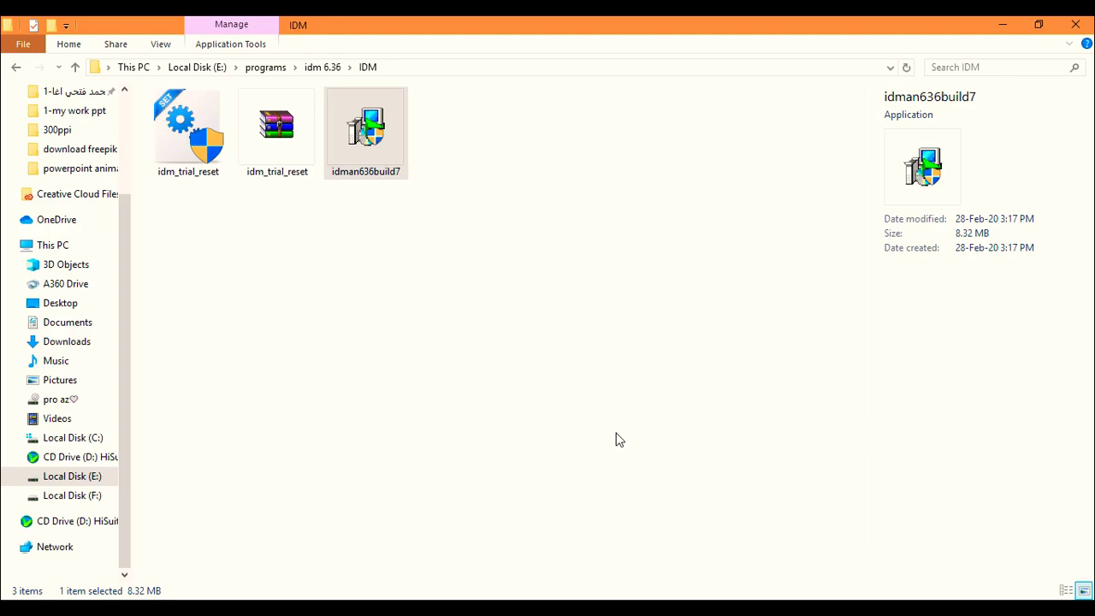
Close the browser showing the Internet Download Manager site and turn off the computer's Wi-Fi
{"action": "left_click", "coordinate": [360, 546]}
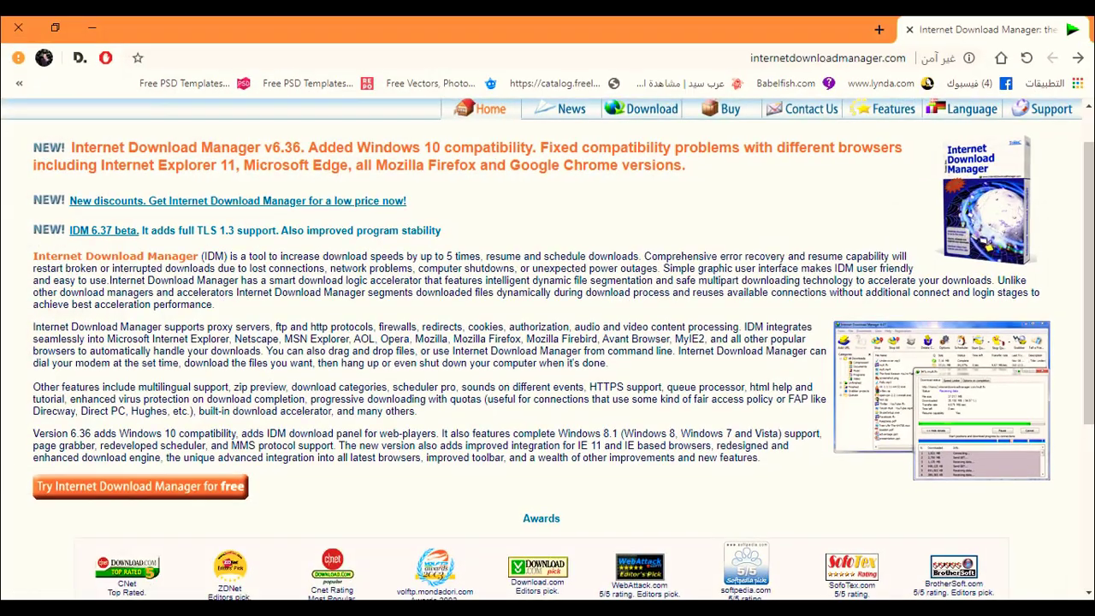
{"action": "left_click", "coordinate": [16, 27]}
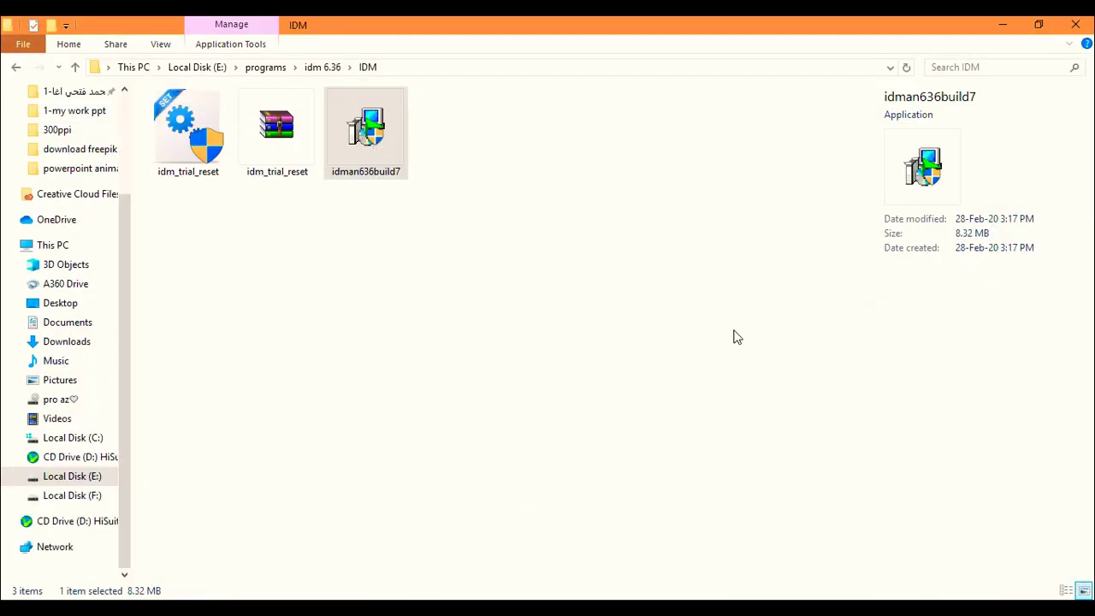
{"action": "left_click", "coordinate": [921, 570]}
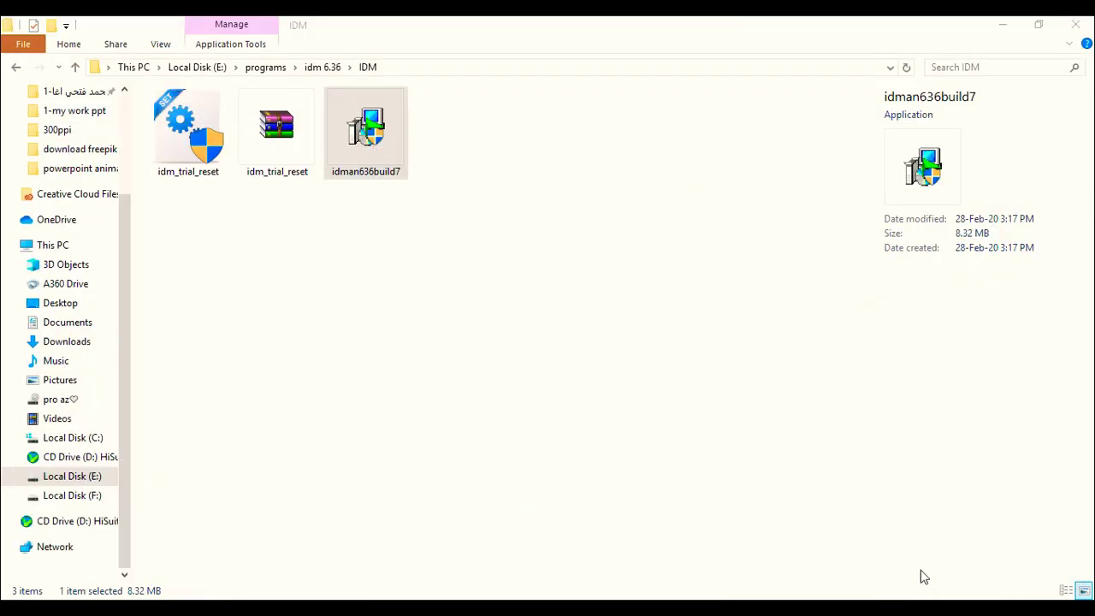
{"action": "left_click", "coordinate": [921, 570]}
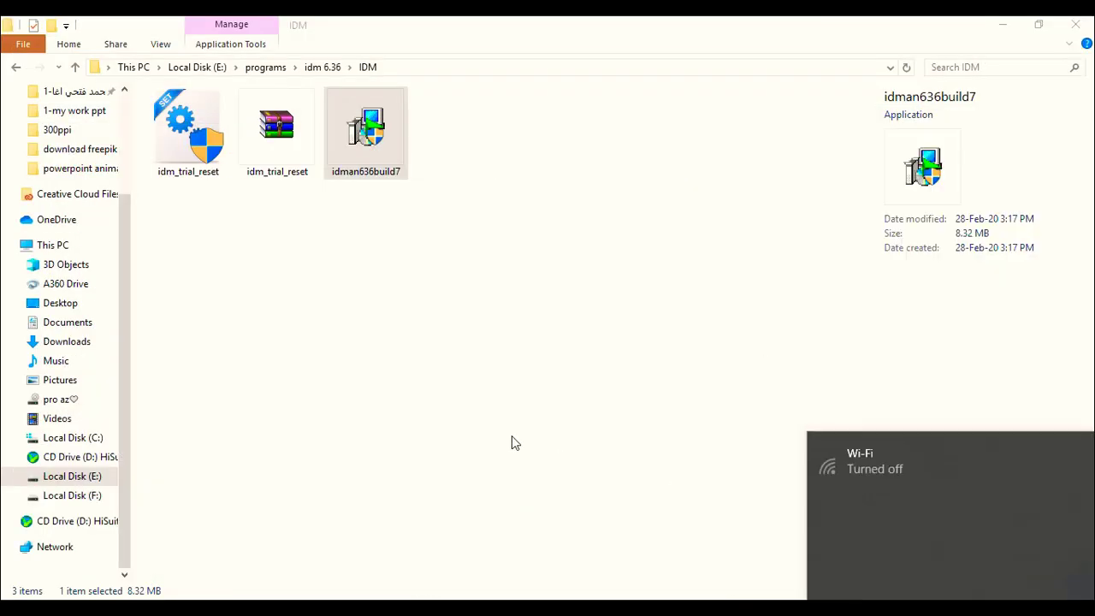
{"action": "right_click", "coordinate": [445, 424]}
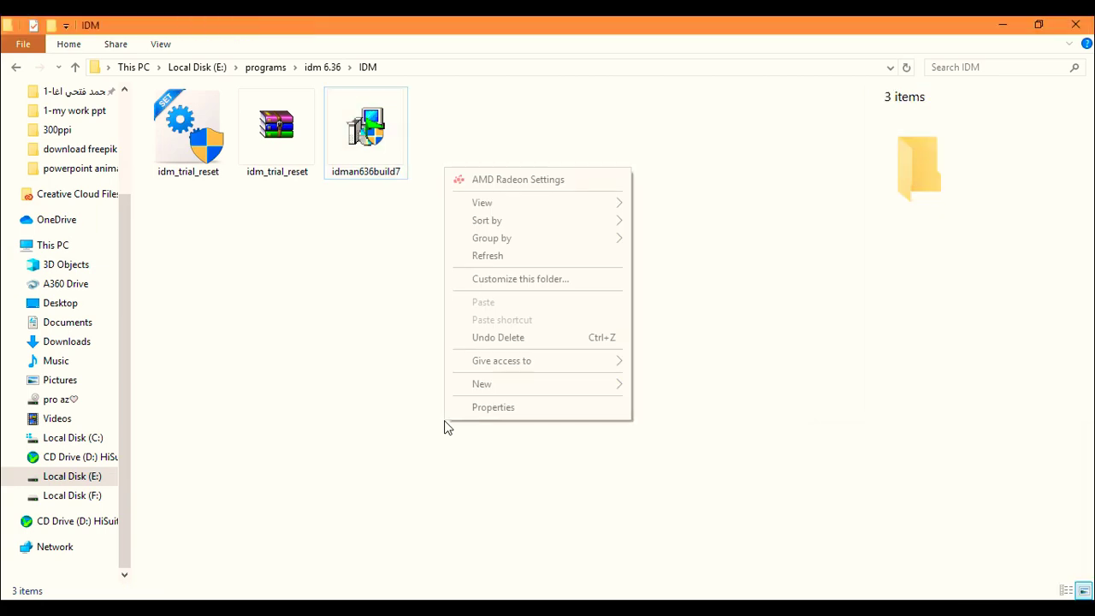
{"action": "left_click", "coordinate": [536, 257]}
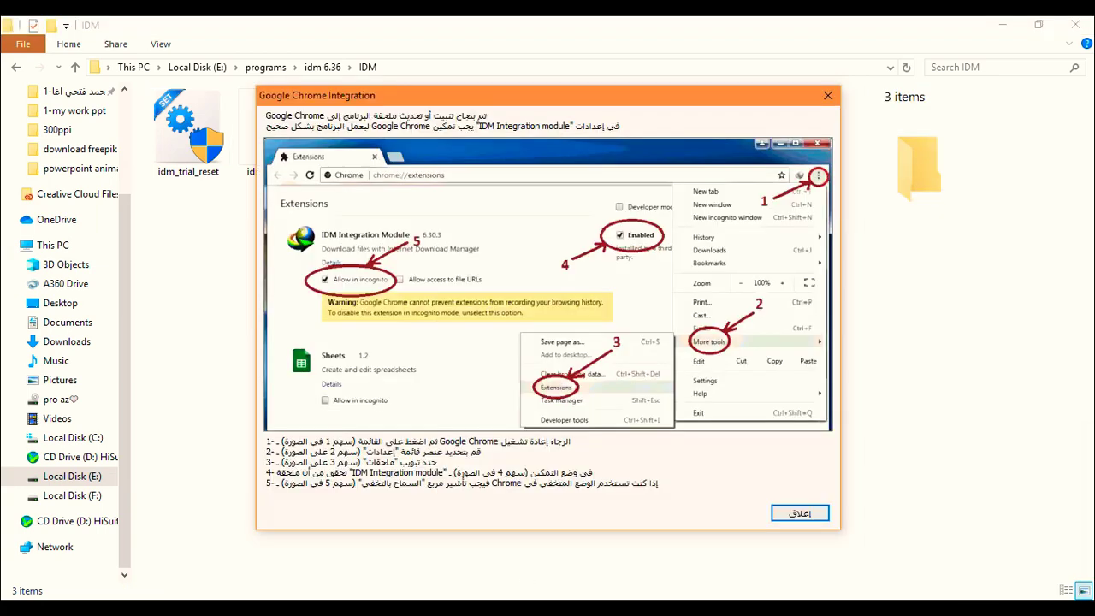
Close the Google Chrome integration instructions and confirm restarting the computer to complete the installation
{"action": "left_click", "coordinate": [791, 514]}
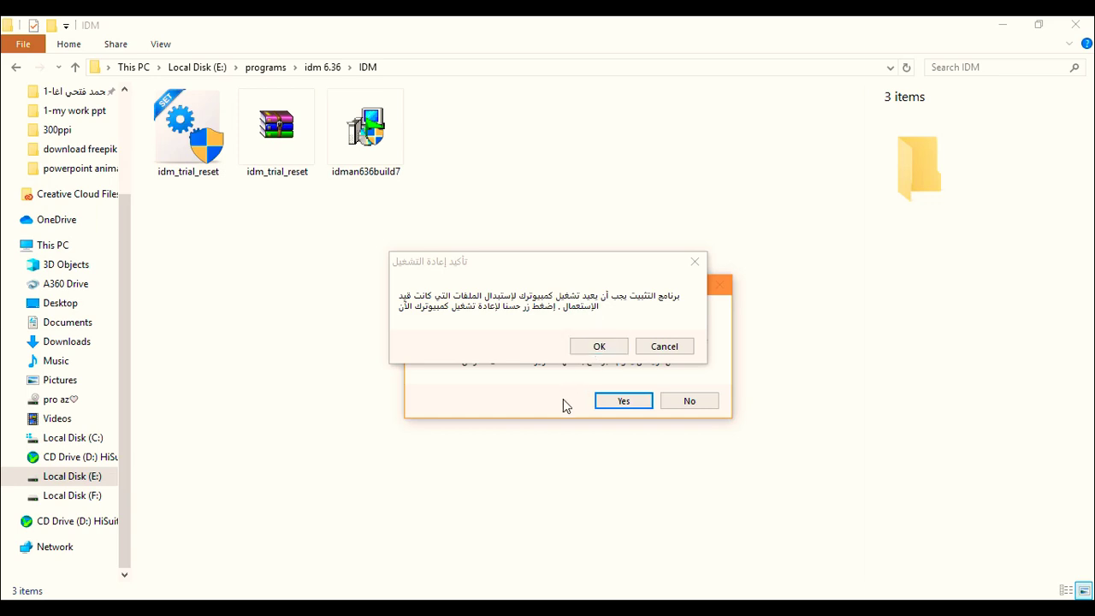
{"action": "left_click", "coordinate": [597, 347]}
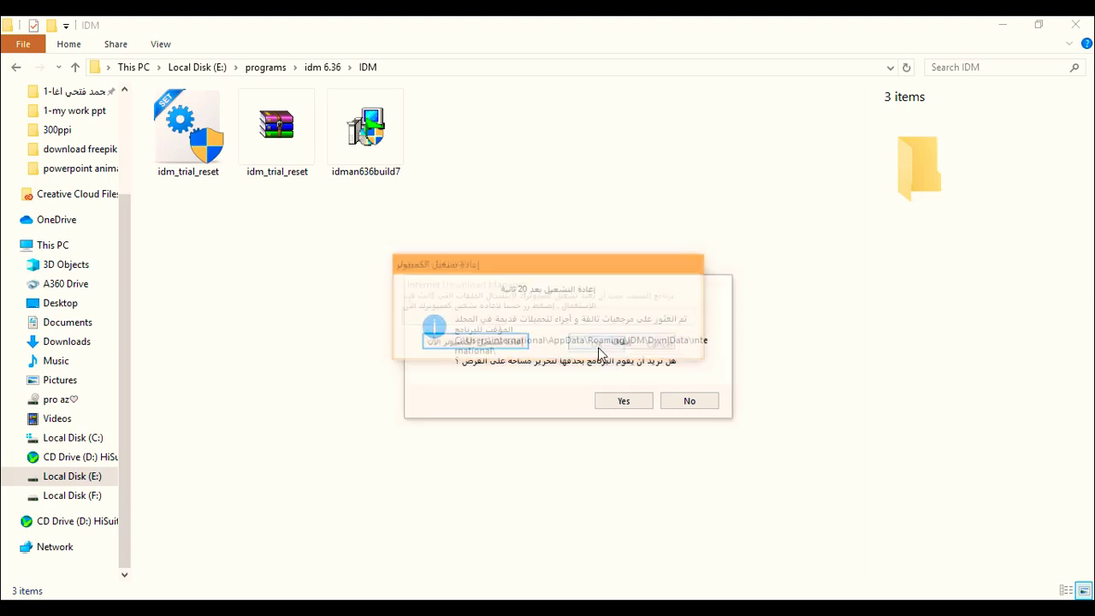
{"action": "left_click", "coordinate": [582, 399]}
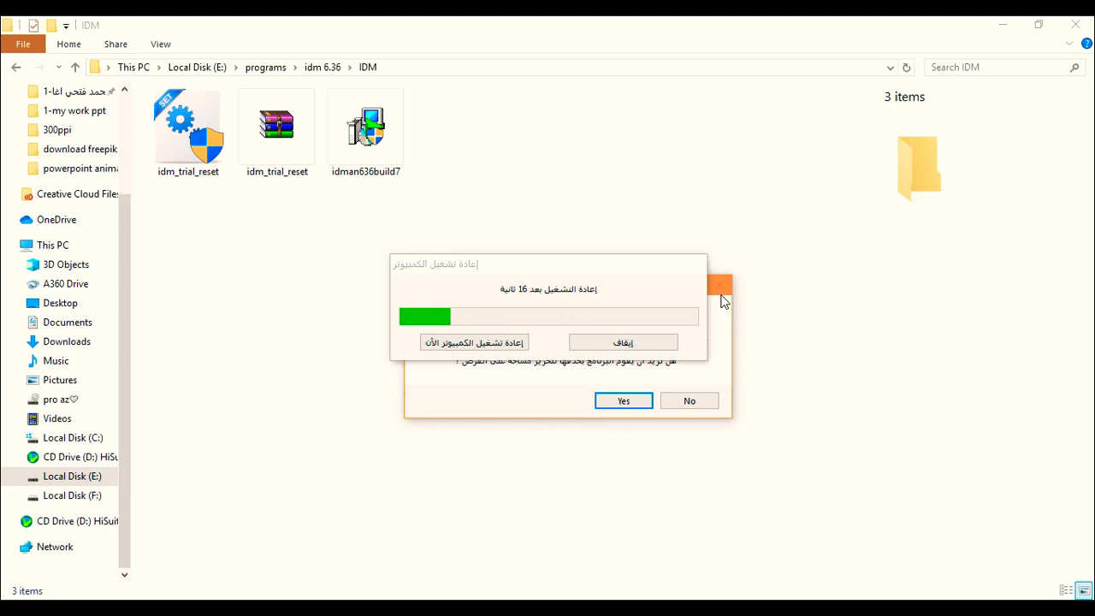
{"action": "left_click", "coordinate": [610, 403]}
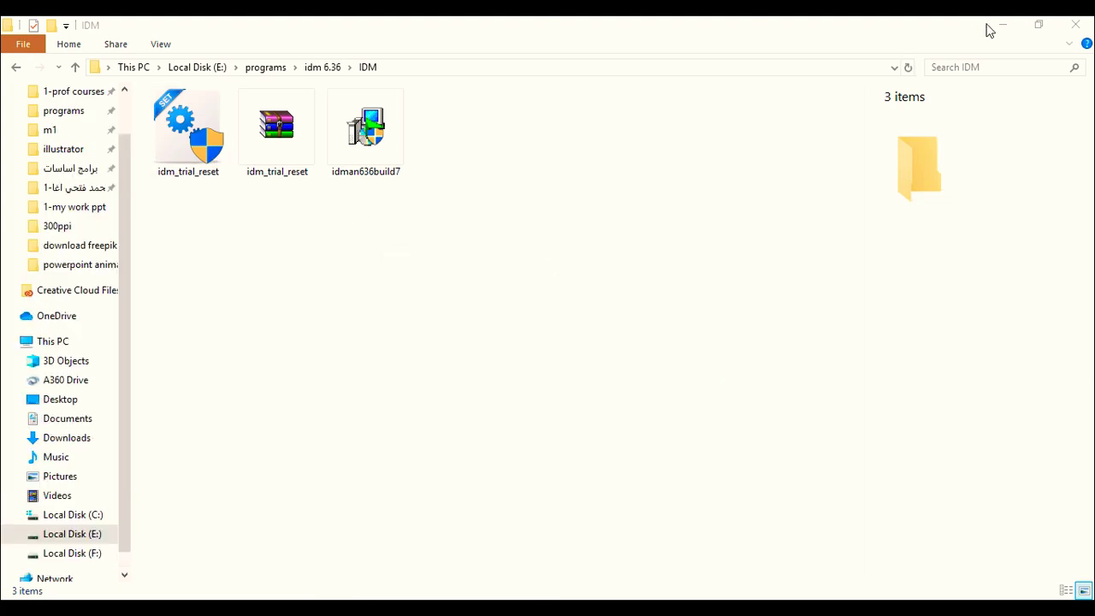
Search Windows for "idm", open Internet Download Manager and maximize its window
{"action": "key", "text": "super"}
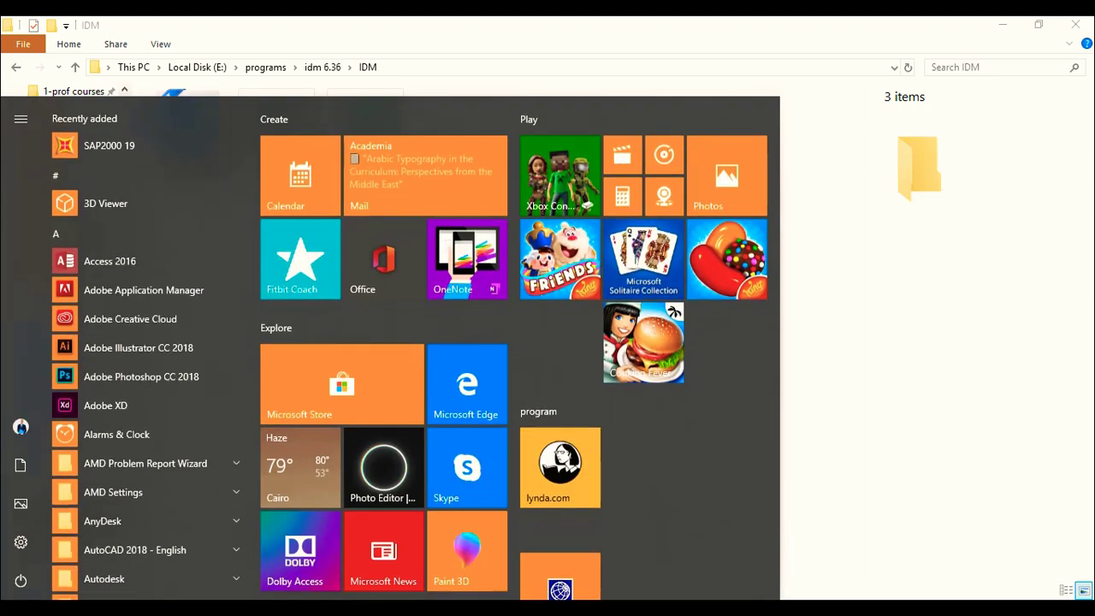
{"action": "type", "text": "idm"}
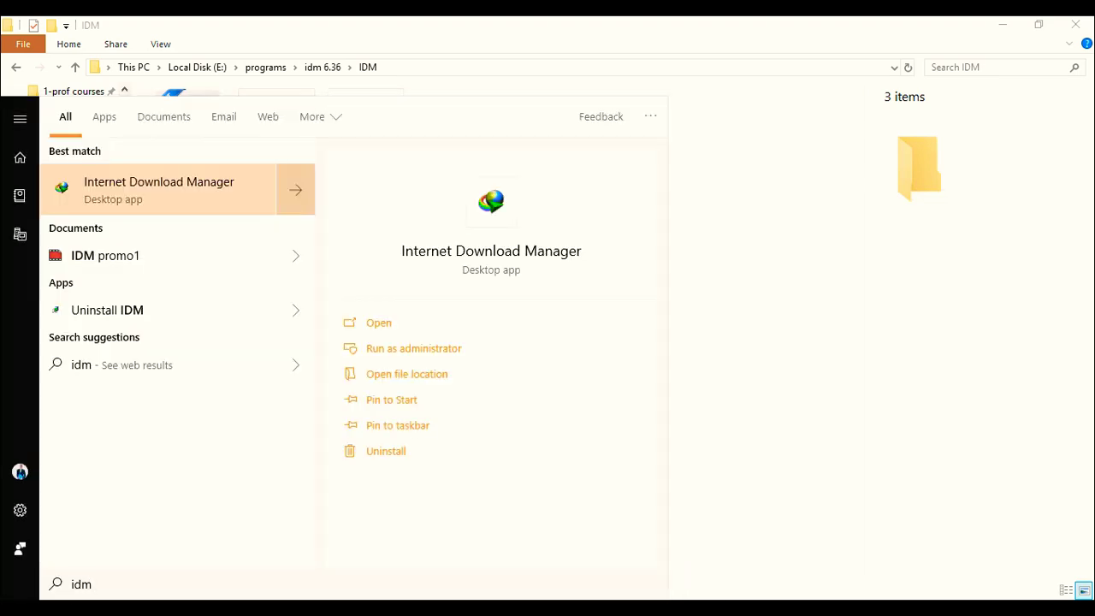
{"action": "key", "text": "Return"}
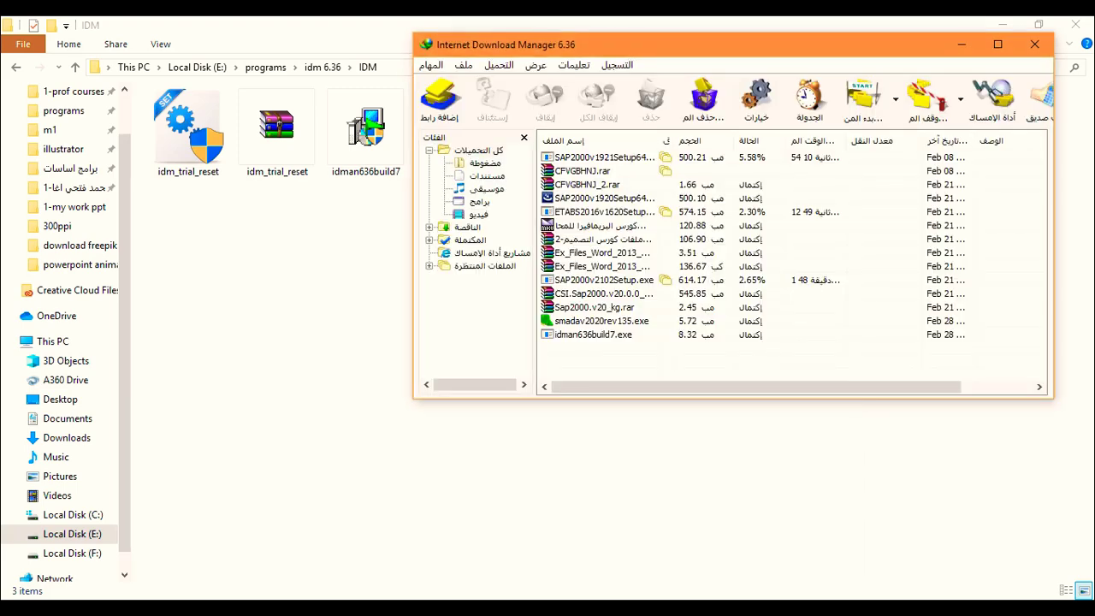
{"action": "left_click", "coordinate": [1000, 47]}
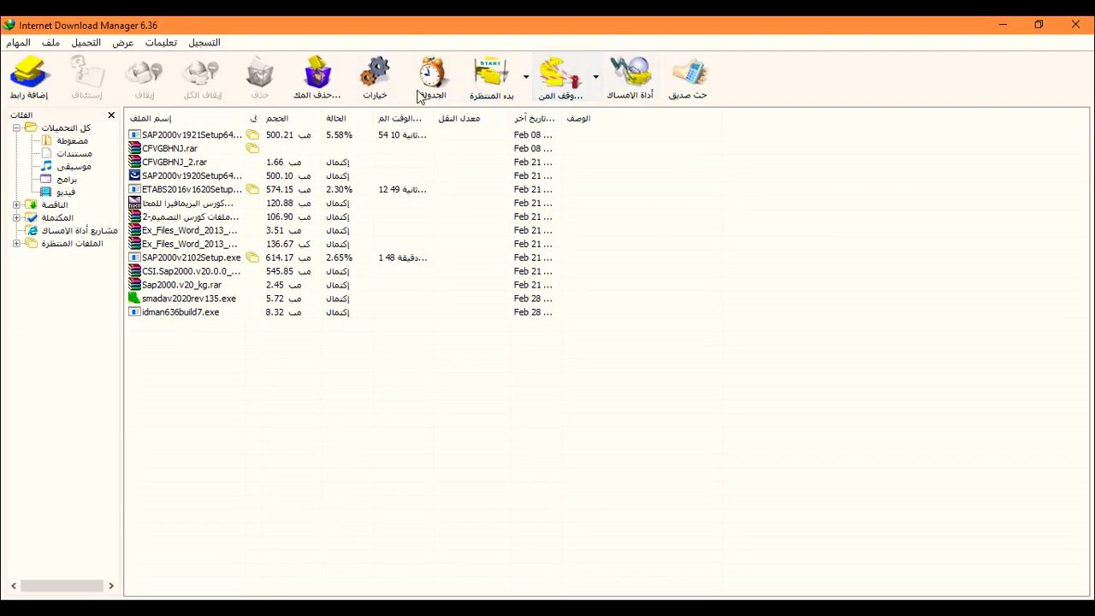
Check the version and registration details in Internet Download Manager's About dialog, and close the dialog and the main window
{"action": "left_click", "coordinate": [204, 42]}
{"action": "mouse_move", "coordinate": [167, 45]}
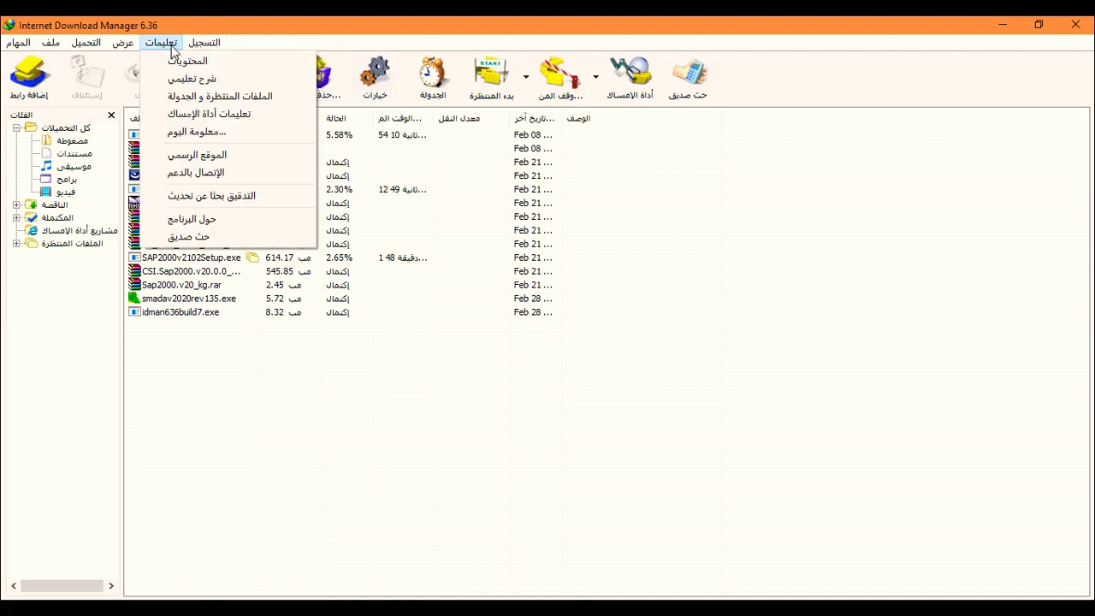
{"action": "left_click", "coordinate": [193, 219]}
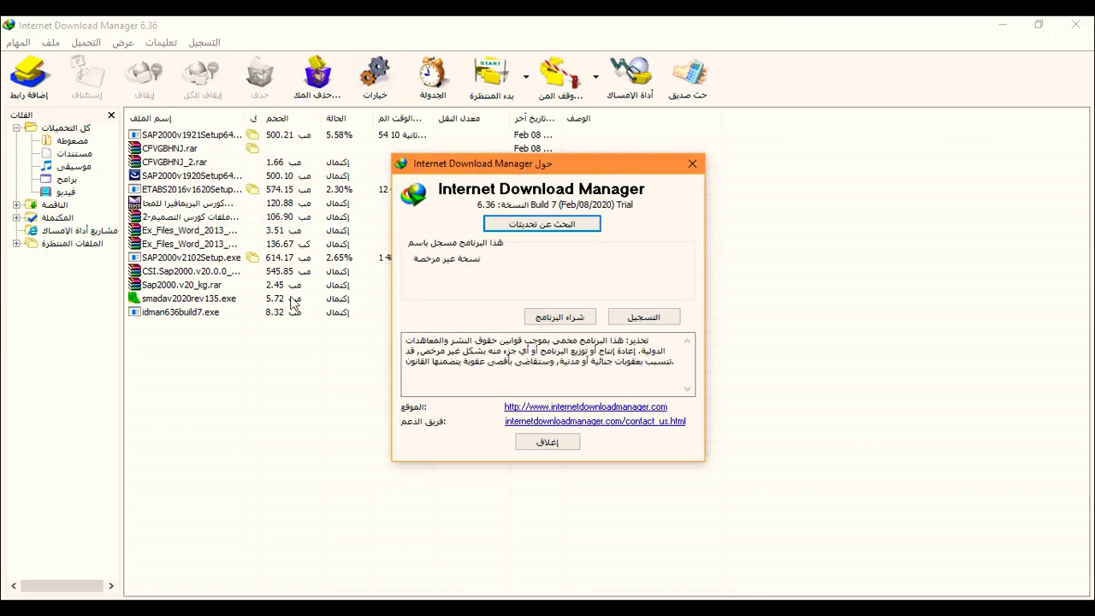
{"action": "left_click", "coordinate": [552, 451]}
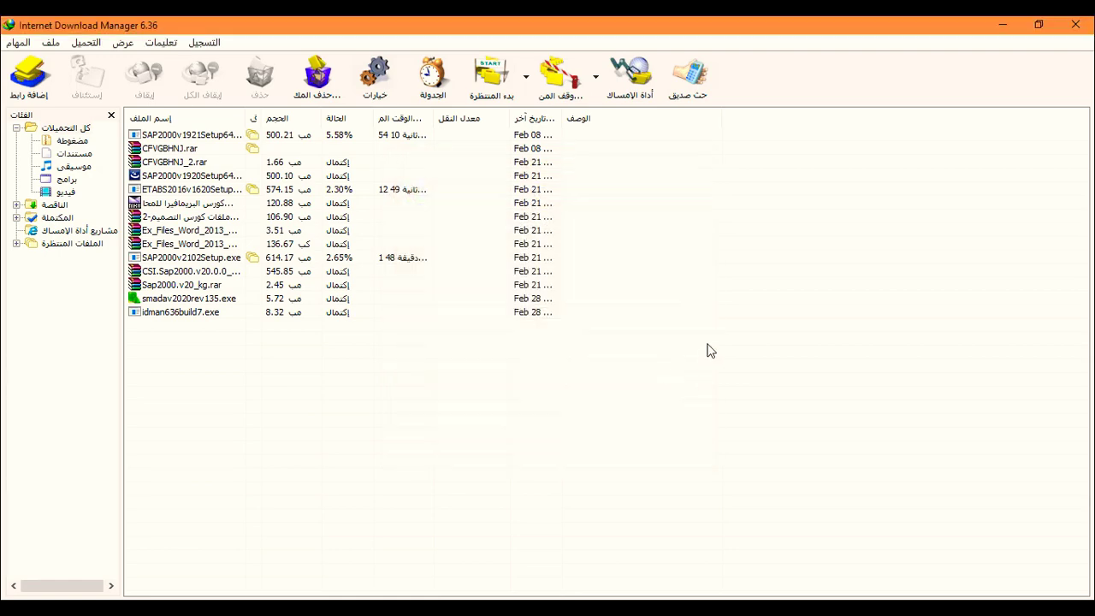
{"action": "left_click", "coordinate": [1075, 25]}
Try to launch idm_trial_reset from the IDM folder and quit the Internet Download Manager process still running in the background
{"action": "left_click", "coordinate": [208, 123]}
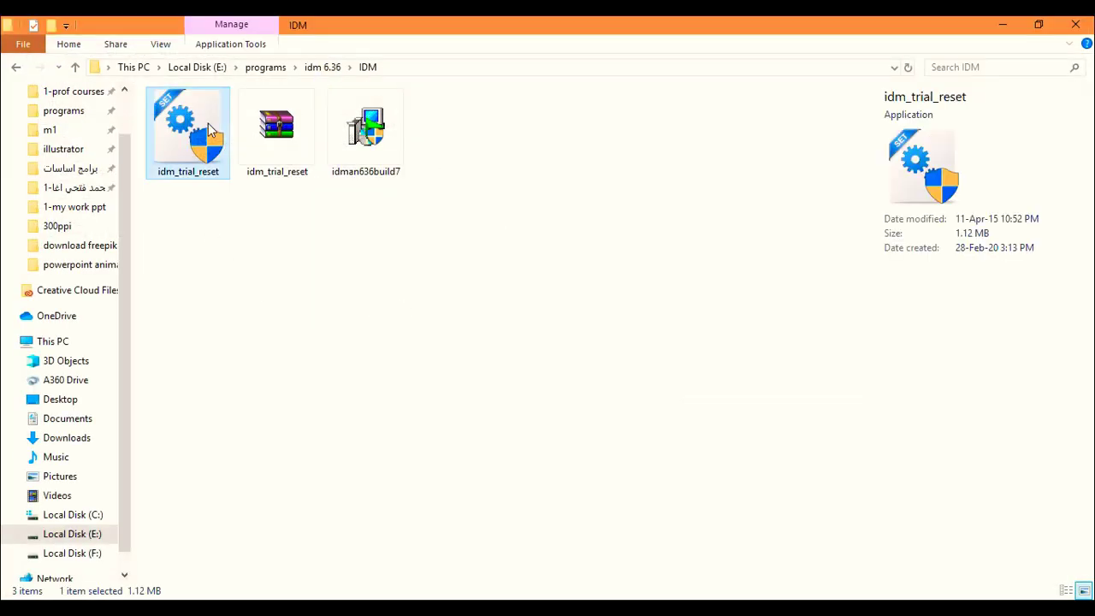
{"action": "double_click", "coordinate": [208, 123]}
{"action": "left_click", "coordinate": [879, 609]}
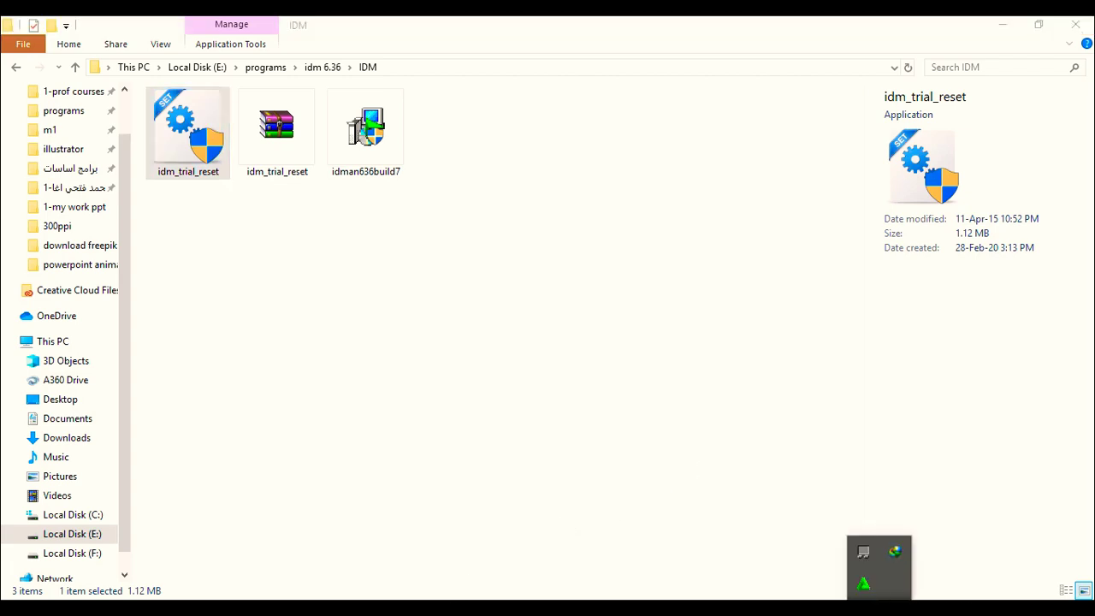
{"action": "right_click", "coordinate": [895, 584]}
{"action": "left_click", "coordinate": [905, 555]}
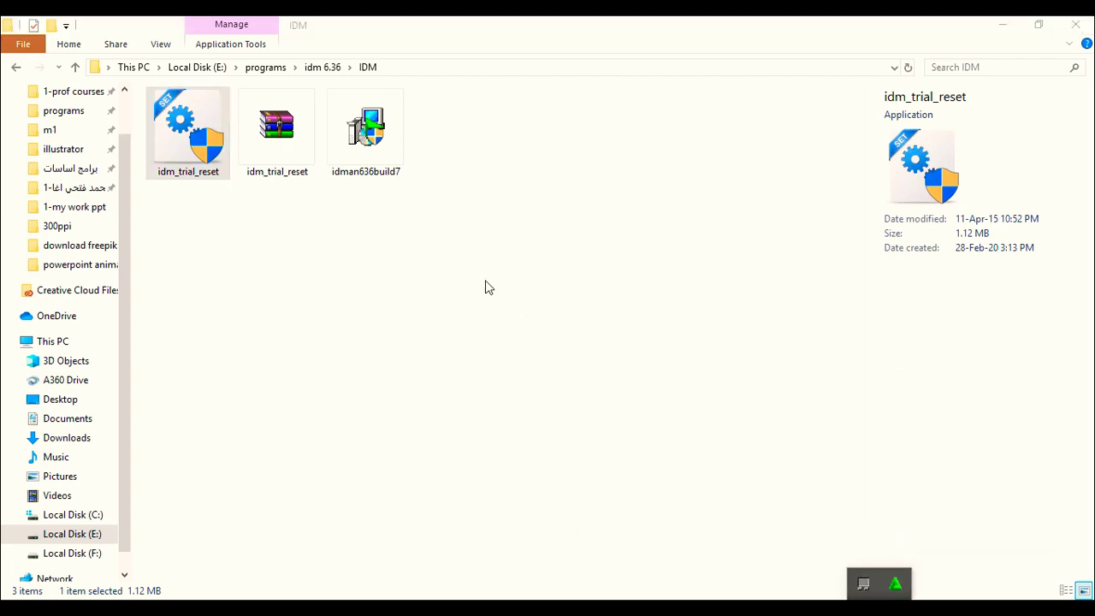
{"action": "right_click", "coordinate": [526, 274]}
{"action": "left_click", "coordinate": [505, 369]}
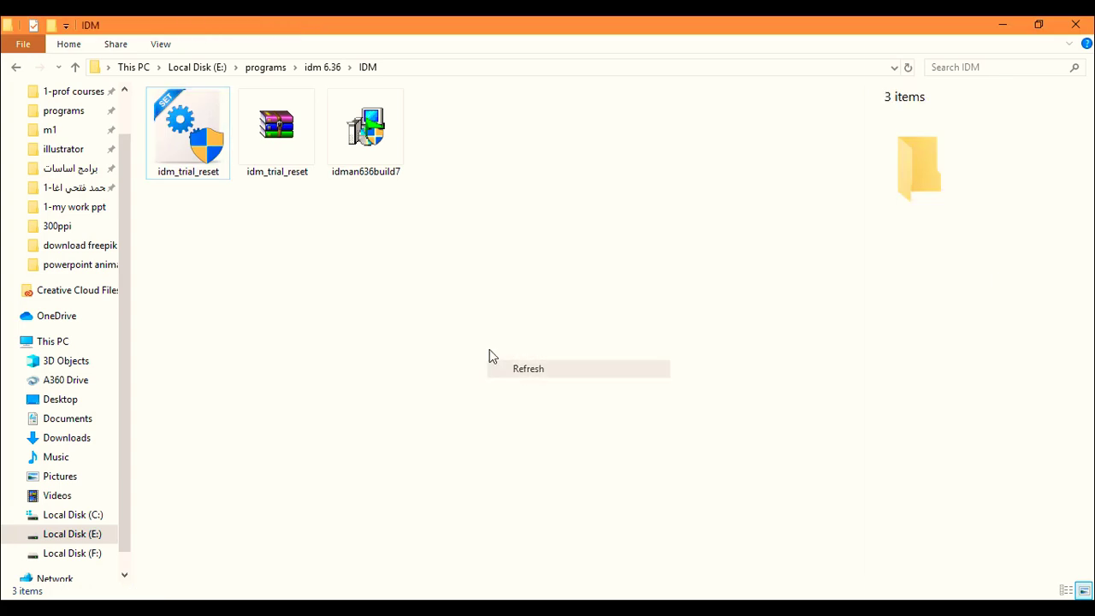
Launch idm_trial_reset from the IDM folder, look through its Register and Trial reset options, and cancel the registration name prompt
{"action": "double_click", "coordinate": [196, 137]}
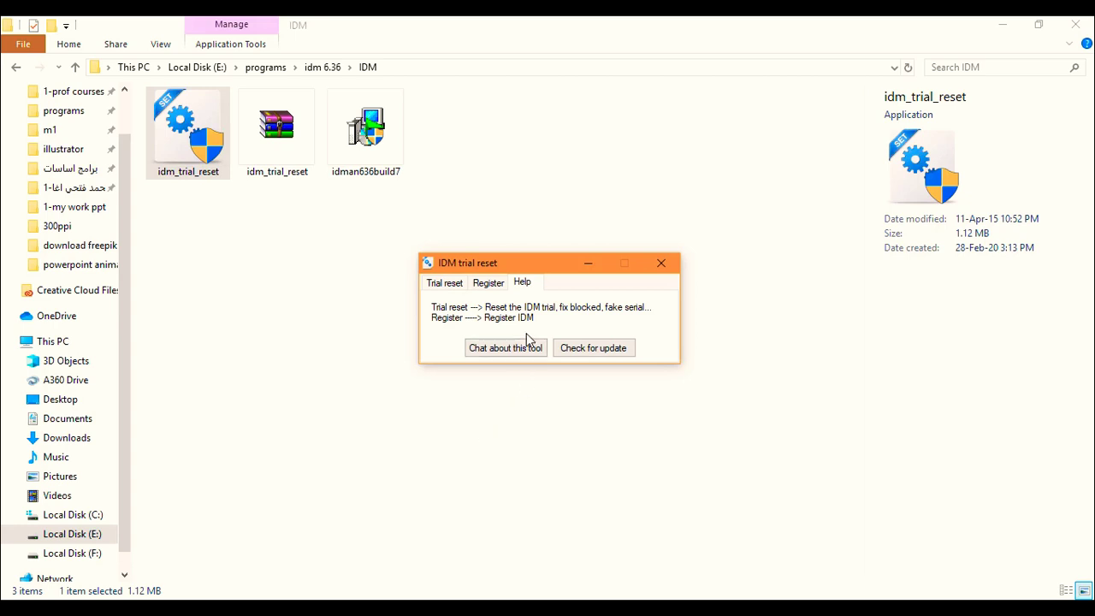
{"action": "left_click", "coordinate": [493, 286]}
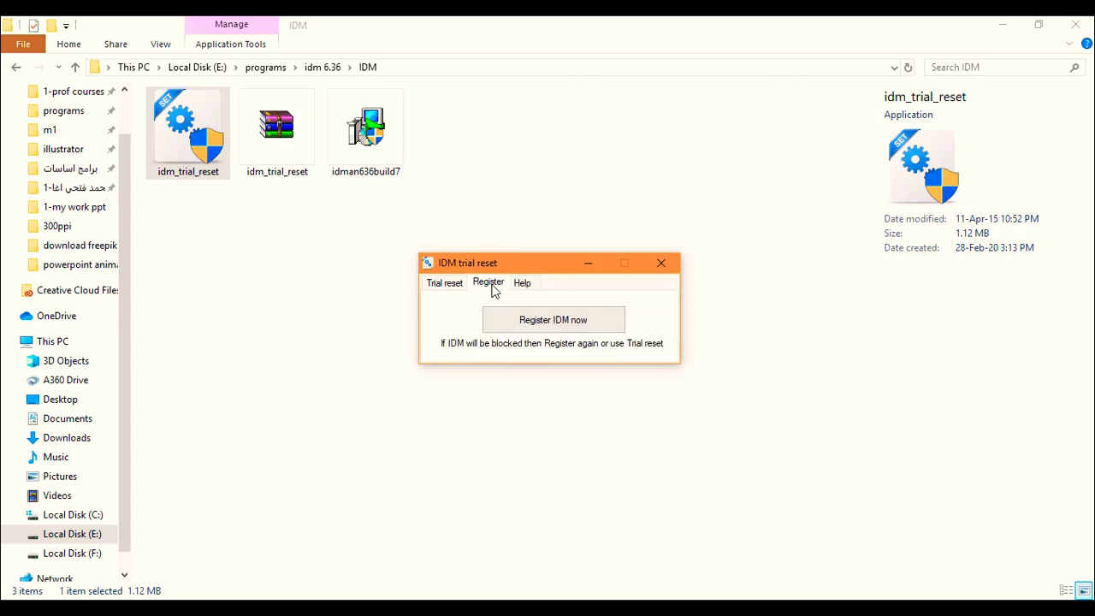
{"action": "left_click", "coordinate": [459, 284]}
{"action": "left_click", "coordinate": [483, 282]}
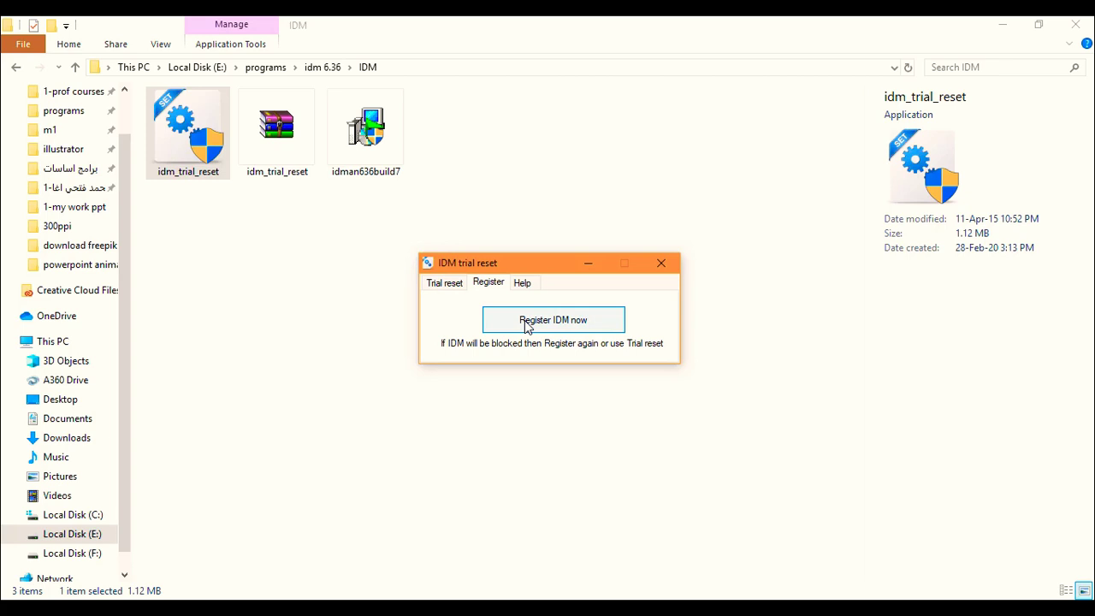
{"action": "left_click", "coordinate": [553, 319]}
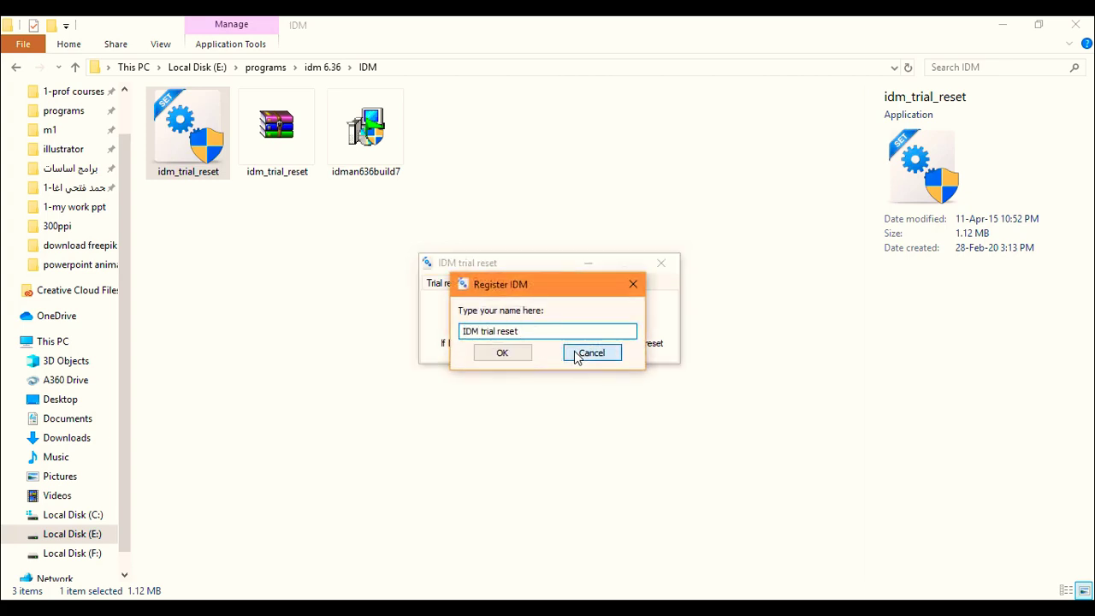
{"action": "left_click", "coordinate": [576, 354]}
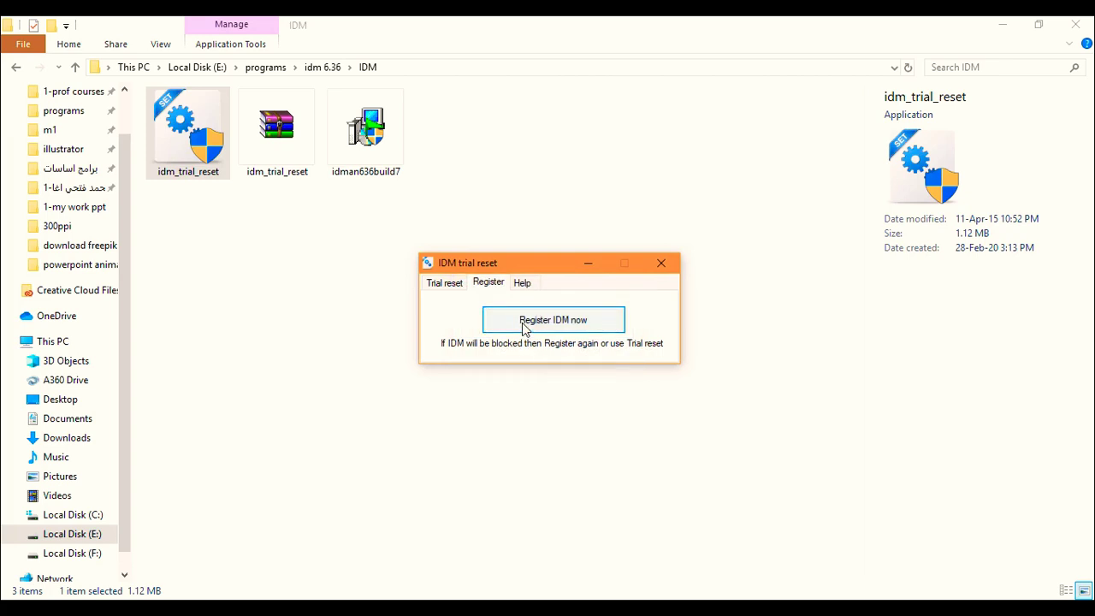
Register IDM under the name "first 1" in the trial reset tool, refresh the folder while waiting, and dismiss the closing message
{"action": "left_click", "coordinate": [525, 327]}
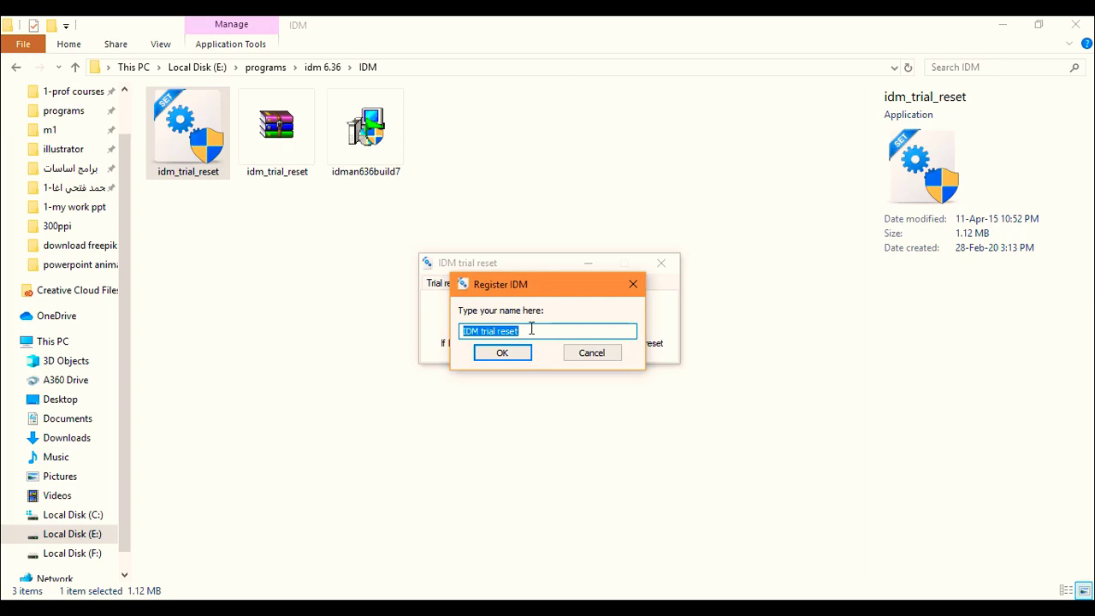
{"action": "type", "text": "first 1"}
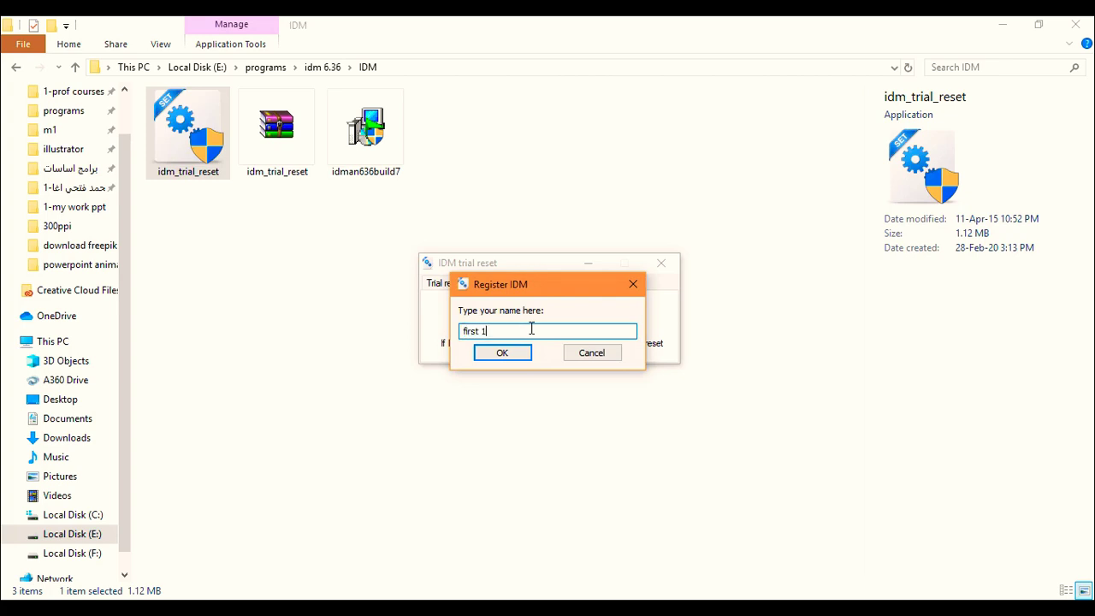
{"action": "key", "text": "Return"}
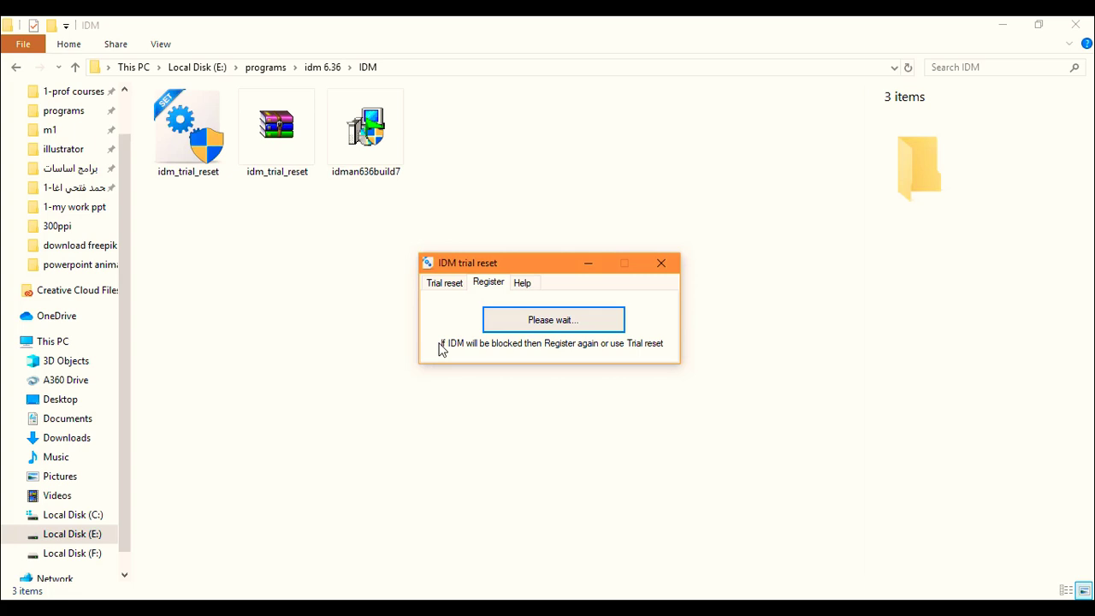
{"action": "right_click", "coordinate": [799, 299]}
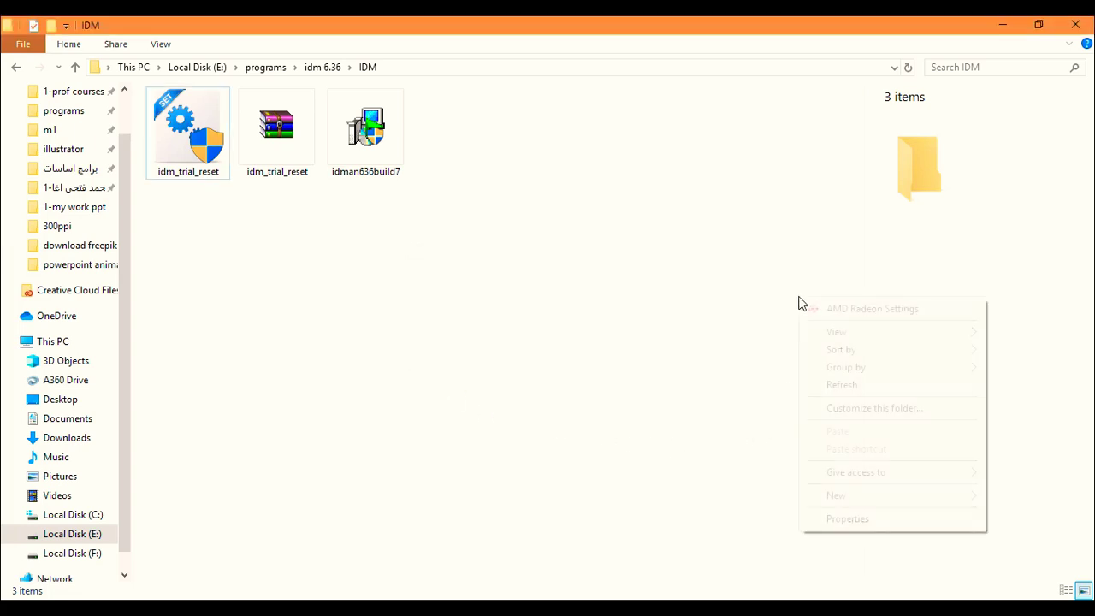
{"action": "left_click", "coordinate": [834, 385]}
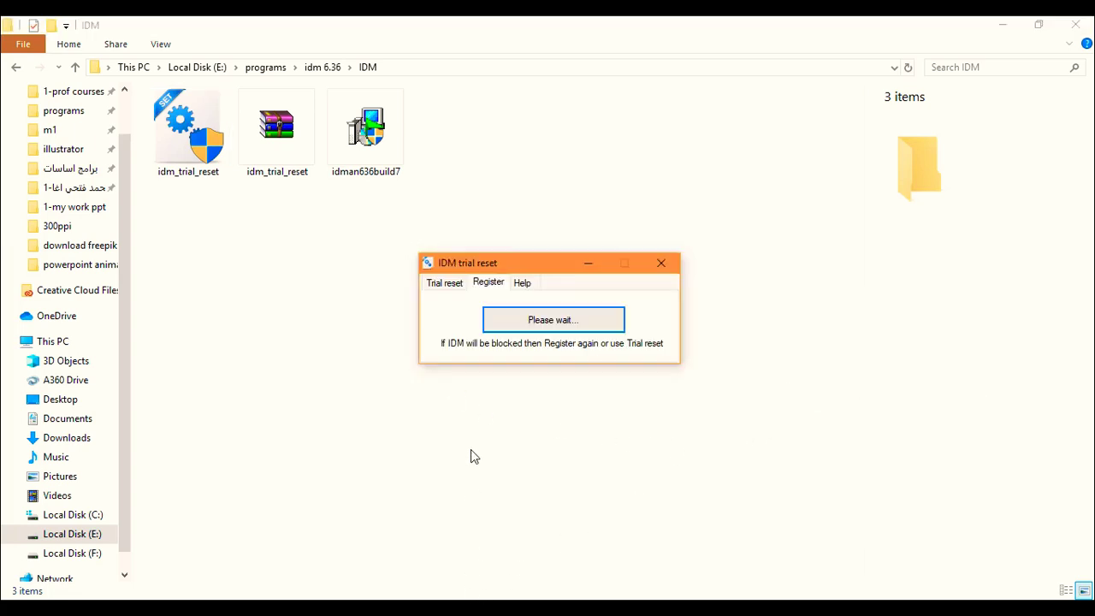
{"action": "left_click", "coordinate": [577, 365]}
Turn on the automatic IDM trial reset, acknowledge its message, and close the trial reset tool
{"action": "left_click", "coordinate": [449, 286]}
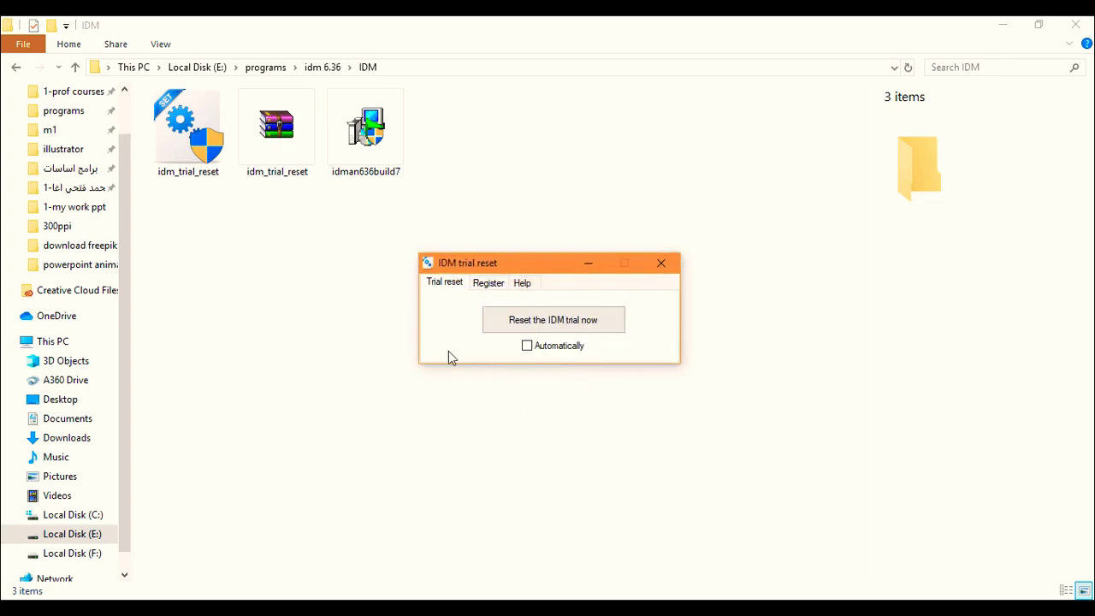
{"action": "left_click", "coordinate": [541, 347]}
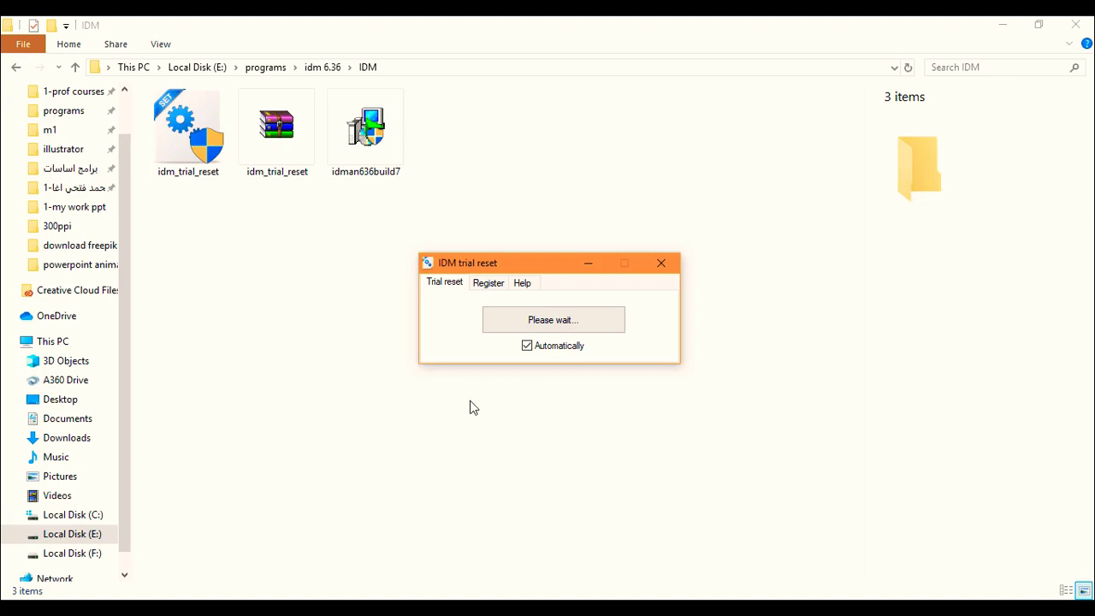
{"action": "right_click", "coordinate": [473, 170]}
{"action": "left_click", "coordinate": [526, 258]}
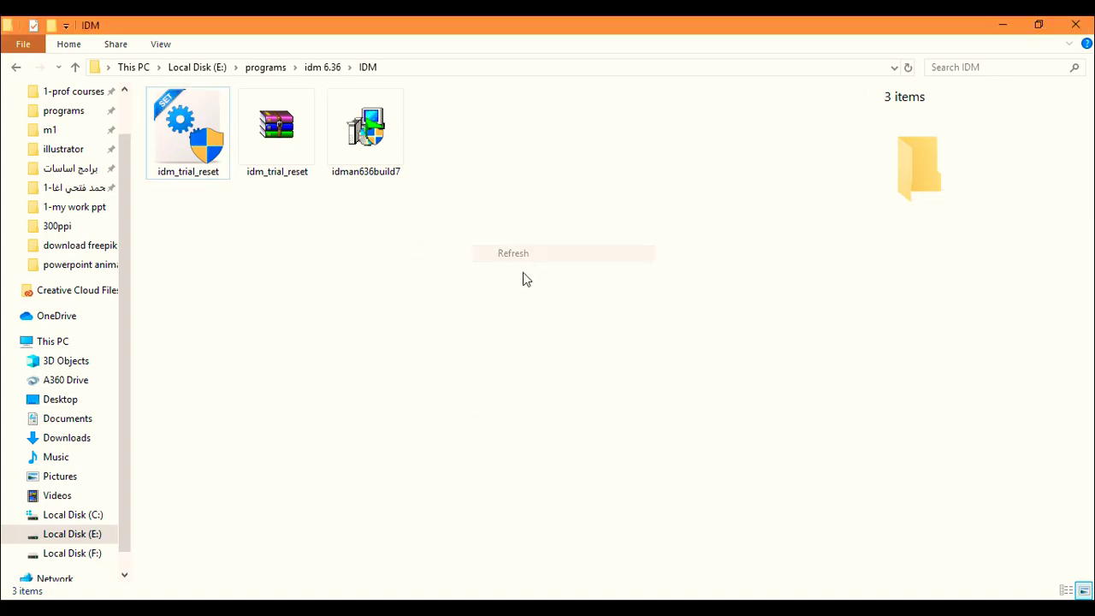
{"action": "key", "text": "Return"}
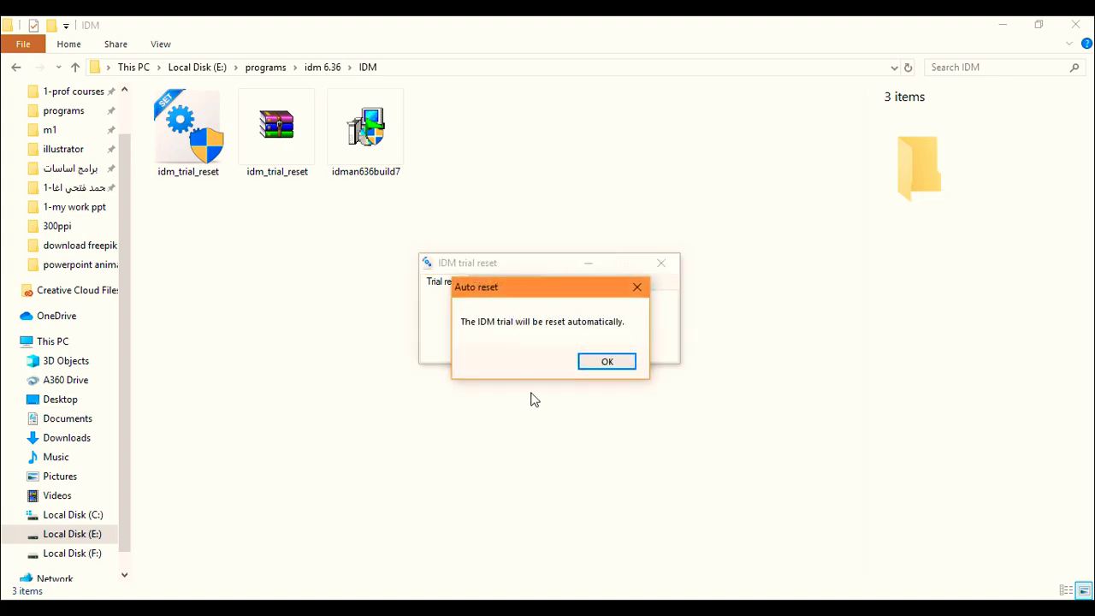
{"action": "left_click", "coordinate": [594, 364]}
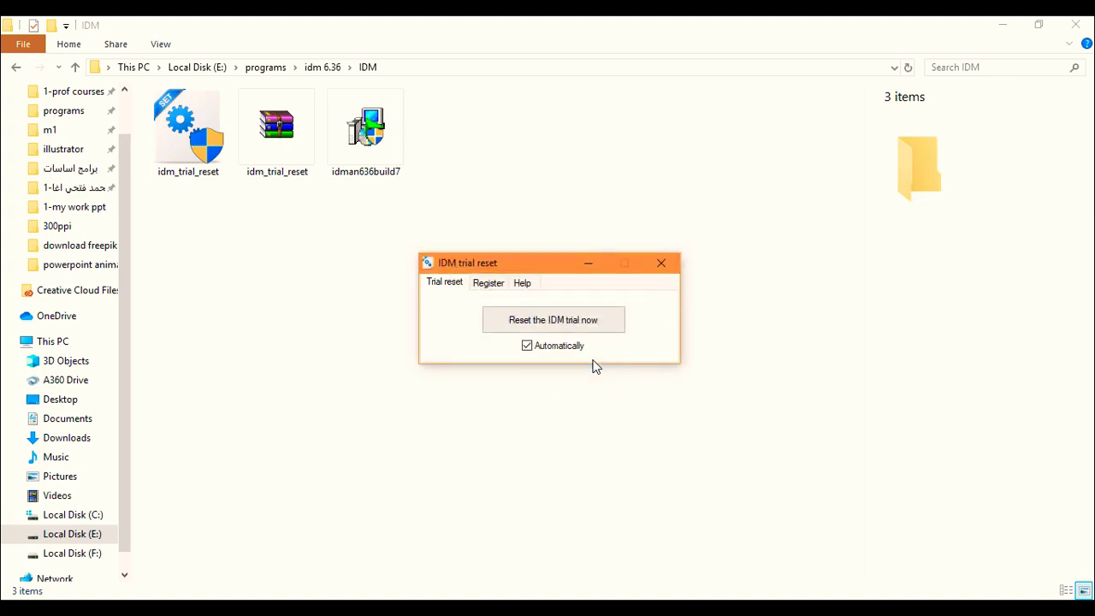
{"action": "left_click", "coordinate": [661, 264]}
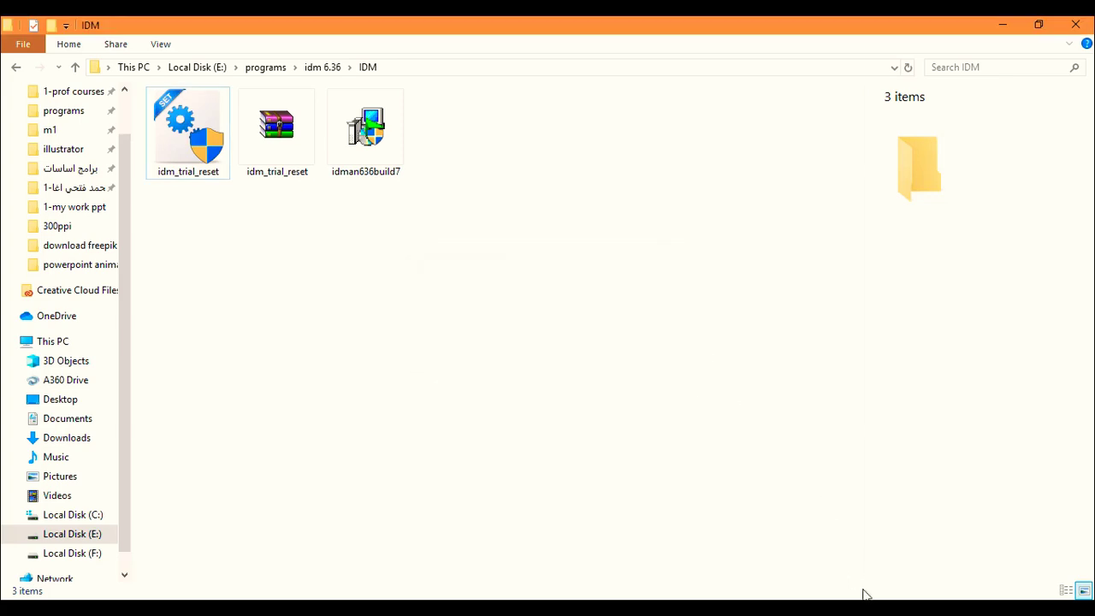
Search Windows for "idm", open Internet Download Manager, check the registration details in its About dialog, and close it
{"action": "key", "text": "super"}
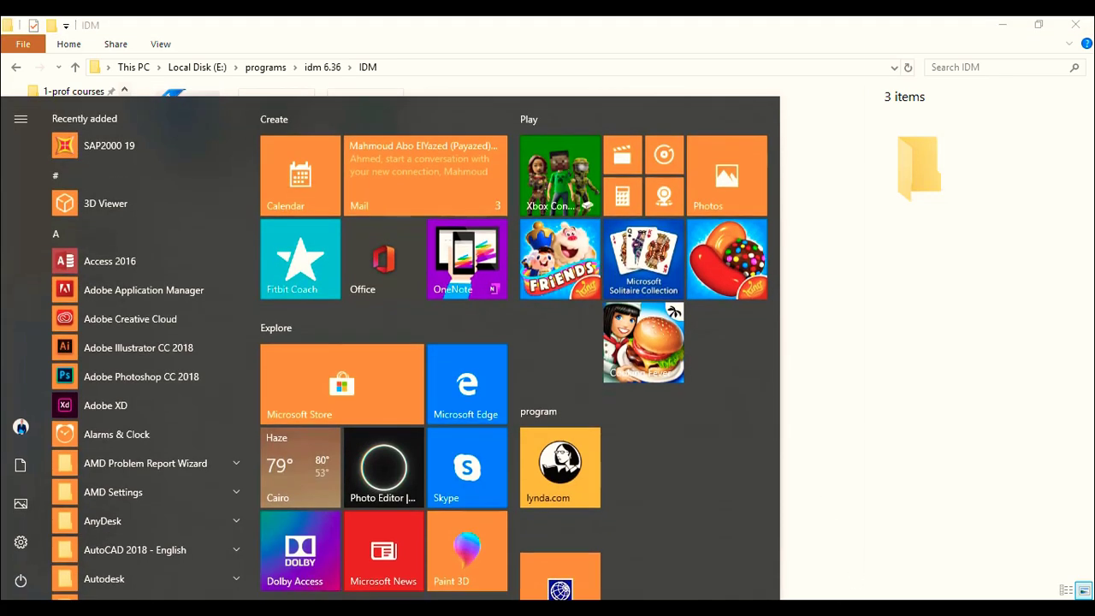
{"action": "type", "text": "idm"}
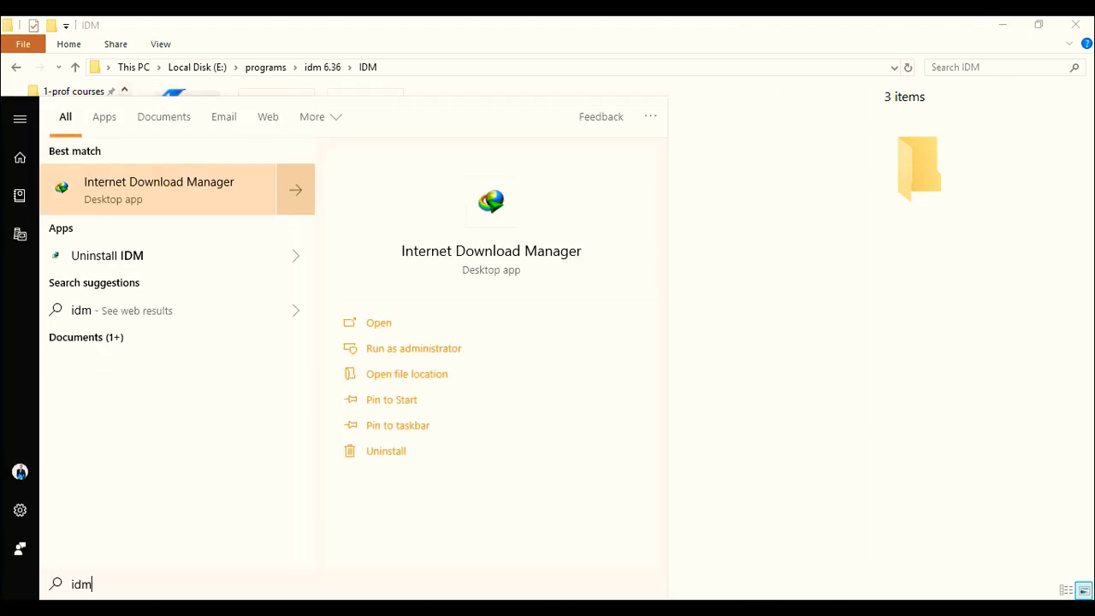
{"action": "key", "text": "Return"}
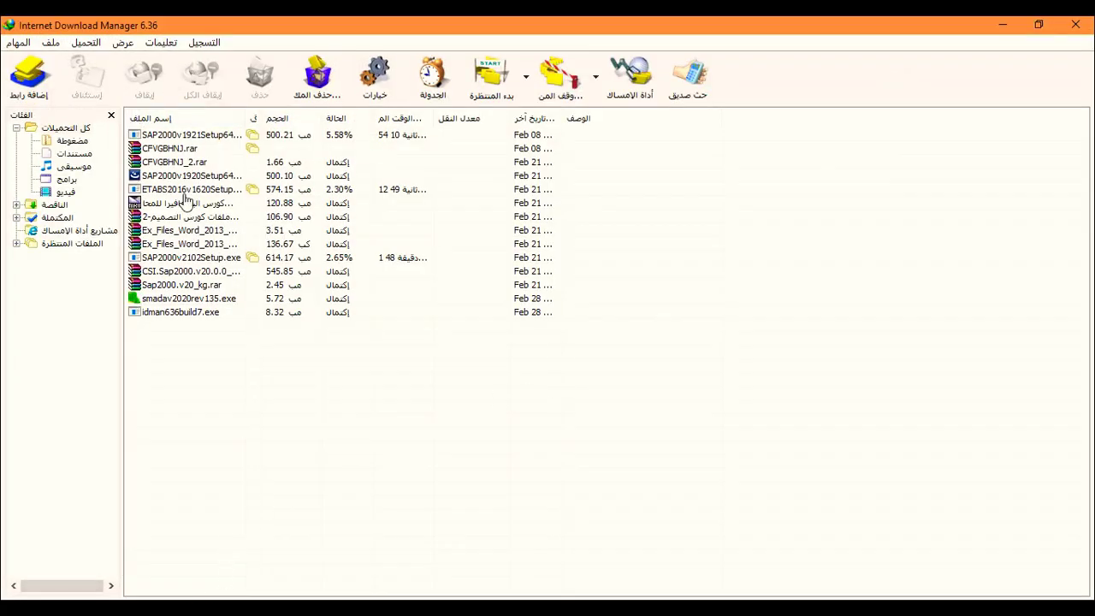
{"action": "left_click", "coordinate": [161, 43]}
{"action": "left_click", "coordinate": [193, 220]}
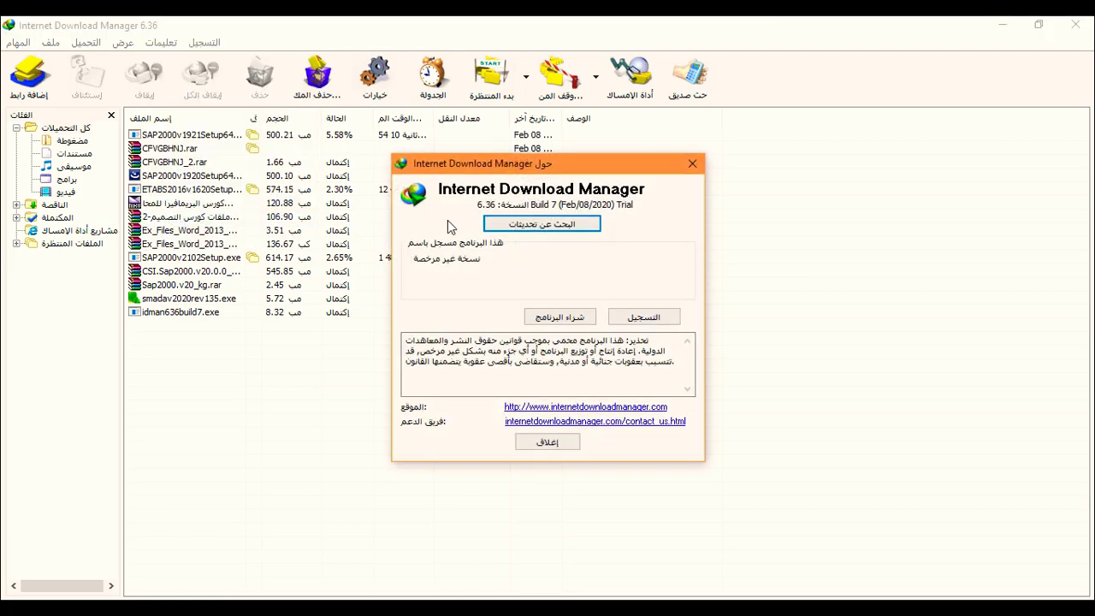
{"action": "left_click_drag", "start_coordinate": [480, 169], "coordinate": [252, 127]}
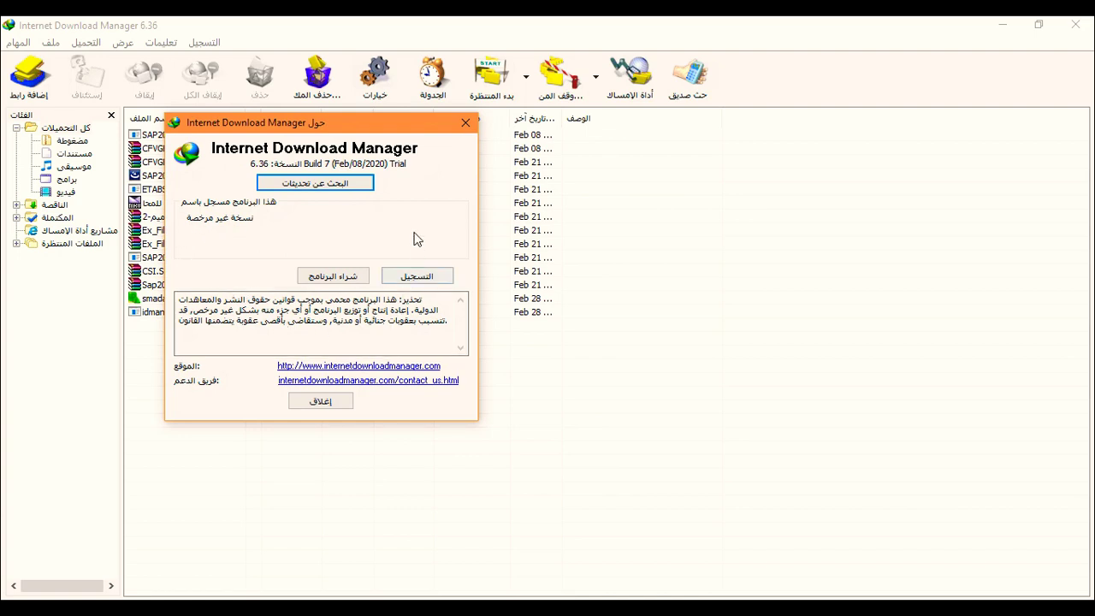
{"action": "left_click", "coordinate": [463, 125]}
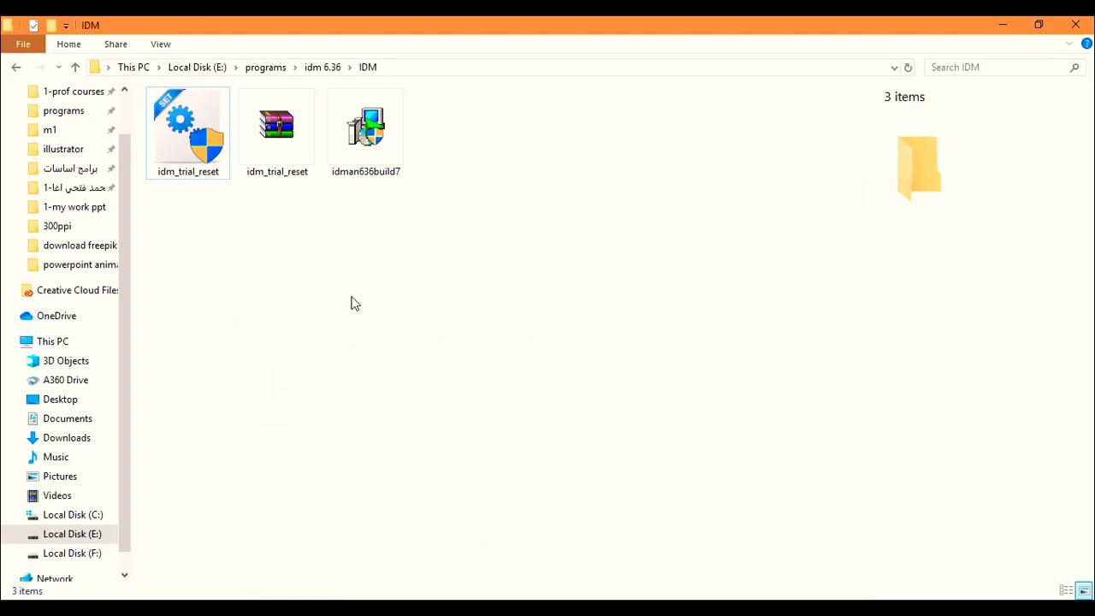
{"action": "right_click", "coordinate": [344, 269]}
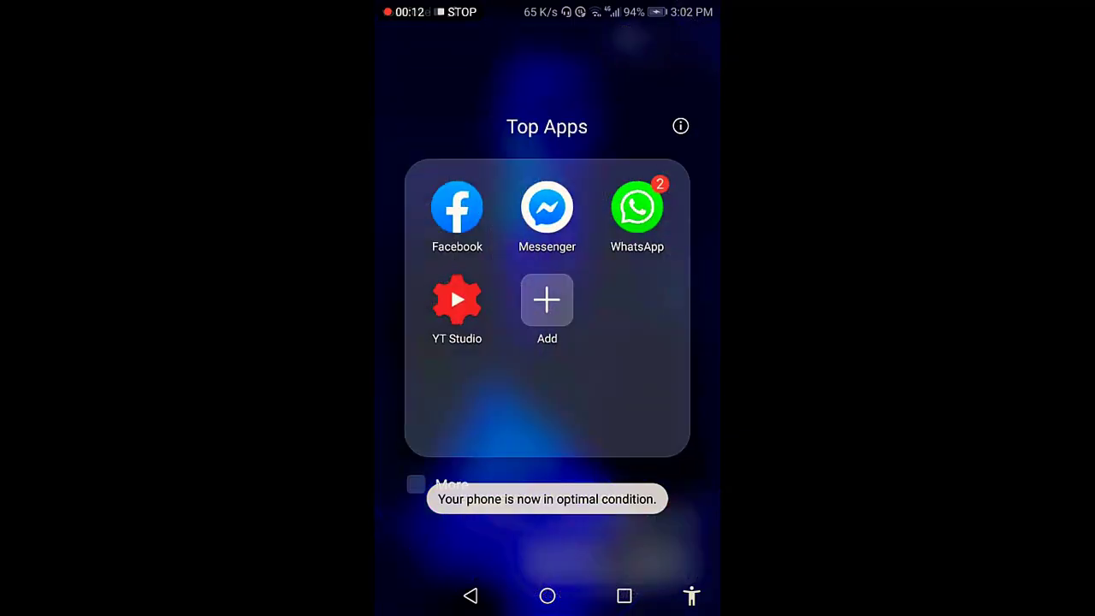
Switch to the Facebook app on the phone and open the Settings page under Settings & Privacy
{"action": "left_click", "coordinate": [457, 207]}
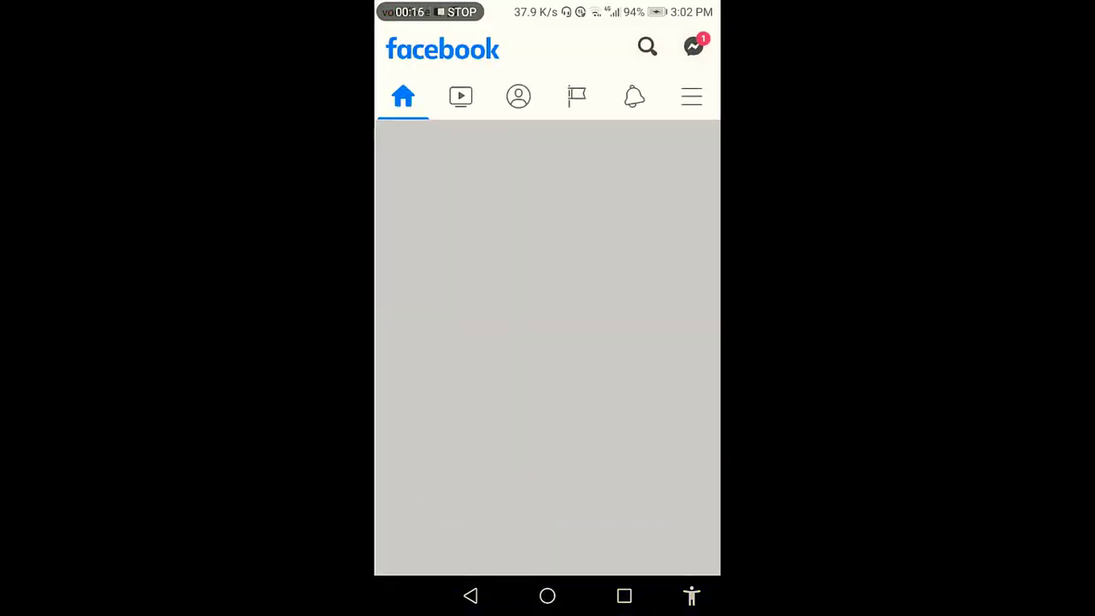
{"action": "left_click", "coordinate": [692, 96]}
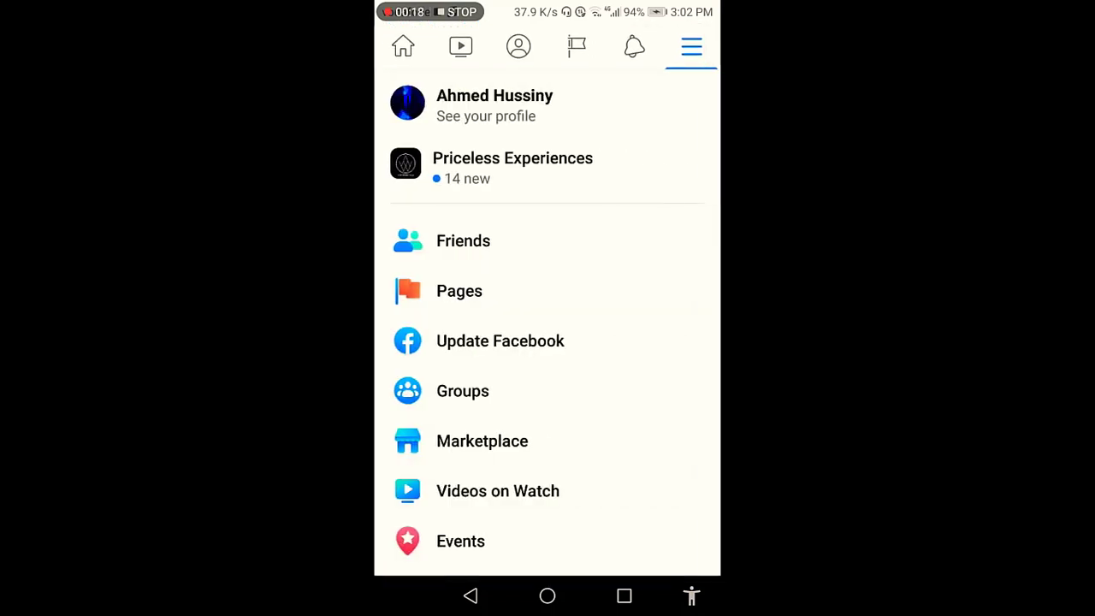
{"action": "scroll", "coordinate": [644, 377], "scroll_direction": "down", "scroll_amount": 5}
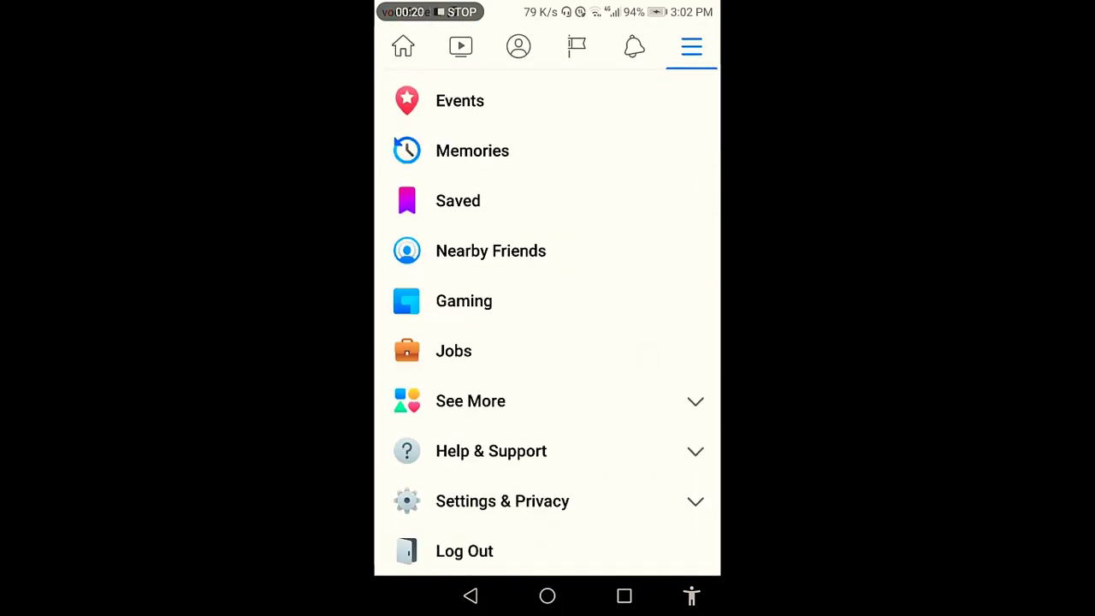
{"action": "left_click", "coordinate": [625, 500]}
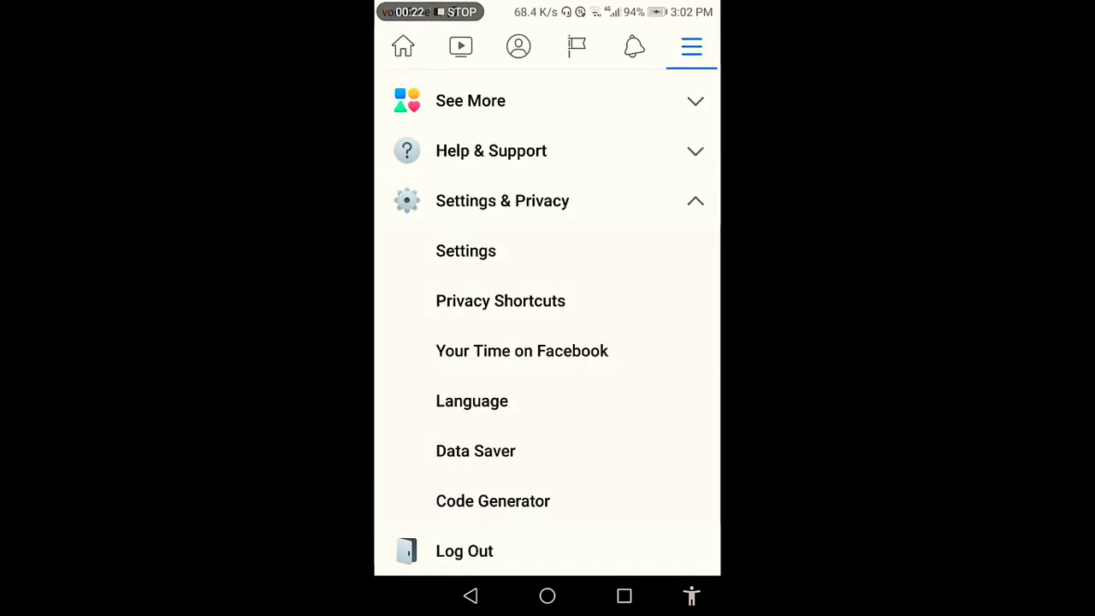
{"action": "left_click", "coordinate": [466, 251]}
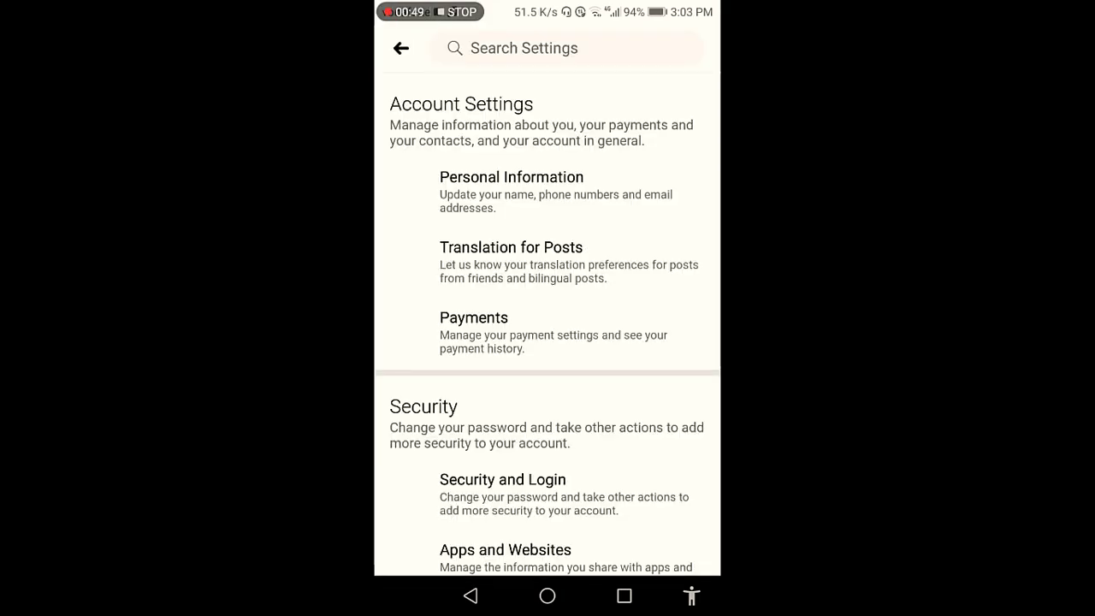
Find the Media and Contacts section in the Facebook settings and open its options
{"action": "left_click_drag", "start_coordinate": [420, 403], "coordinate": [411, 237]}
{"action": "left_click_drag", "start_coordinate": [401, 355], "coordinate": [395, 147]}
{"action": "left_click_drag", "start_coordinate": [428, 344], "coordinate": [398, 152]}
{"action": "left_click", "coordinate": [394, 324]}
{"action": "left_click_drag", "start_coordinate": [394, 323], "coordinate": [391, 200]}
{"action": "left_click_drag", "start_coordinate": [406, 398], "coordinate": [396, 162]}
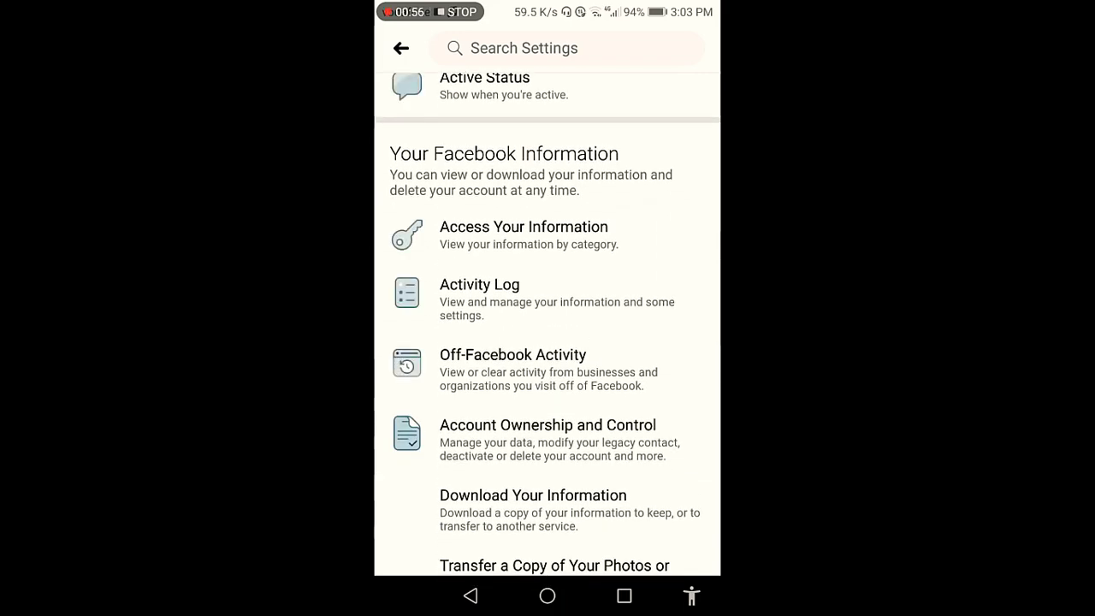
{"action": "left_click_drag", "start_coordinate": [547, 411], "coordinate": [548, 197]}
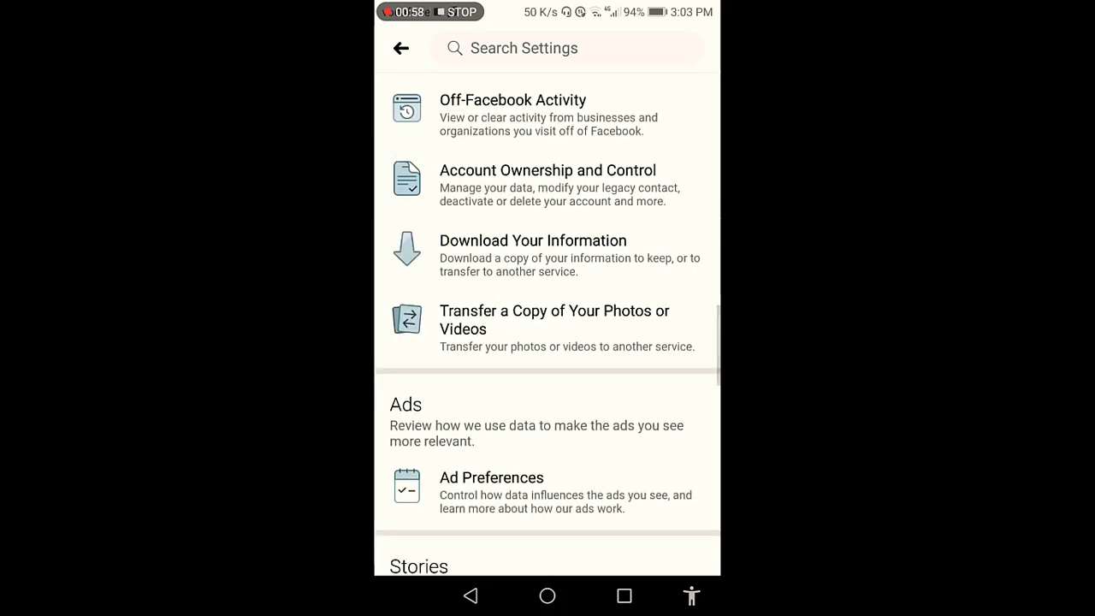
{"action": "left_click_drag", "start_coordinate": [548, 257], "coordinate": [547, 442]}
{"action": "left_click_drag", "start_coordinate": [406, 433], "coordinate": [407, 171]}
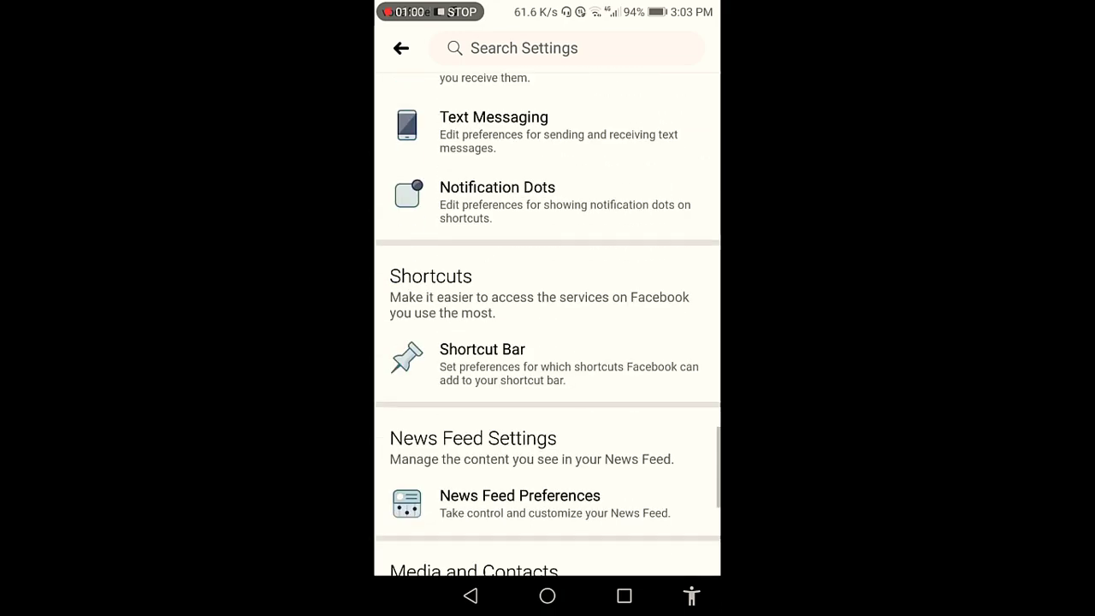
{"action": "left_click", "coordinate": [508, 351]}
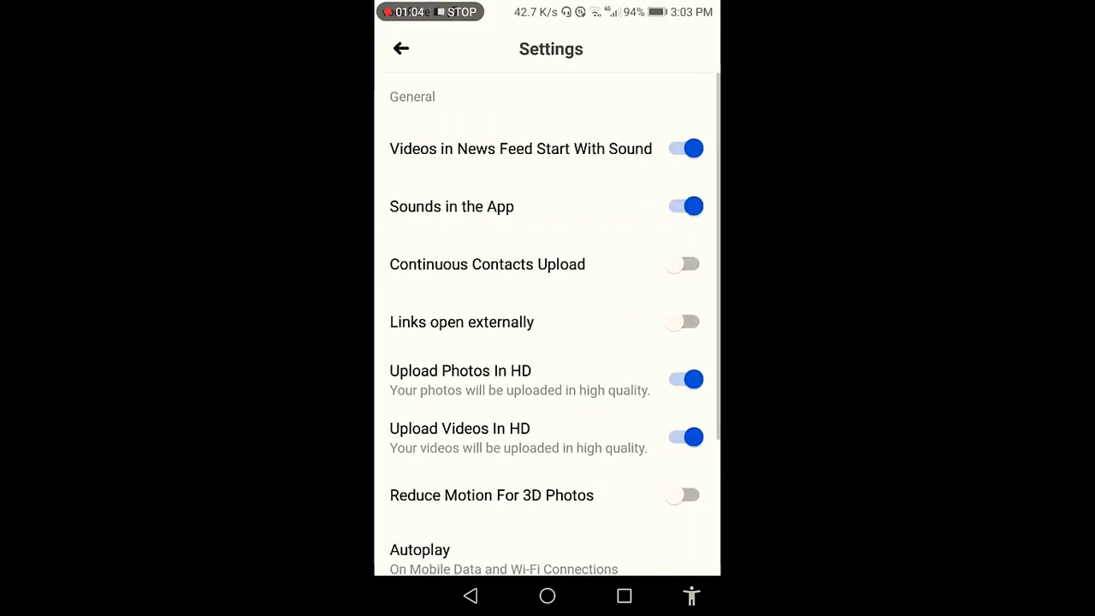
Toggle the Upload Videos In HD and Upload Photos In HD options, restore both to on, and leave the page
{"action": "left_click_drag", "start_coordinate": [445, 419], "coordinate": [445, 332]}
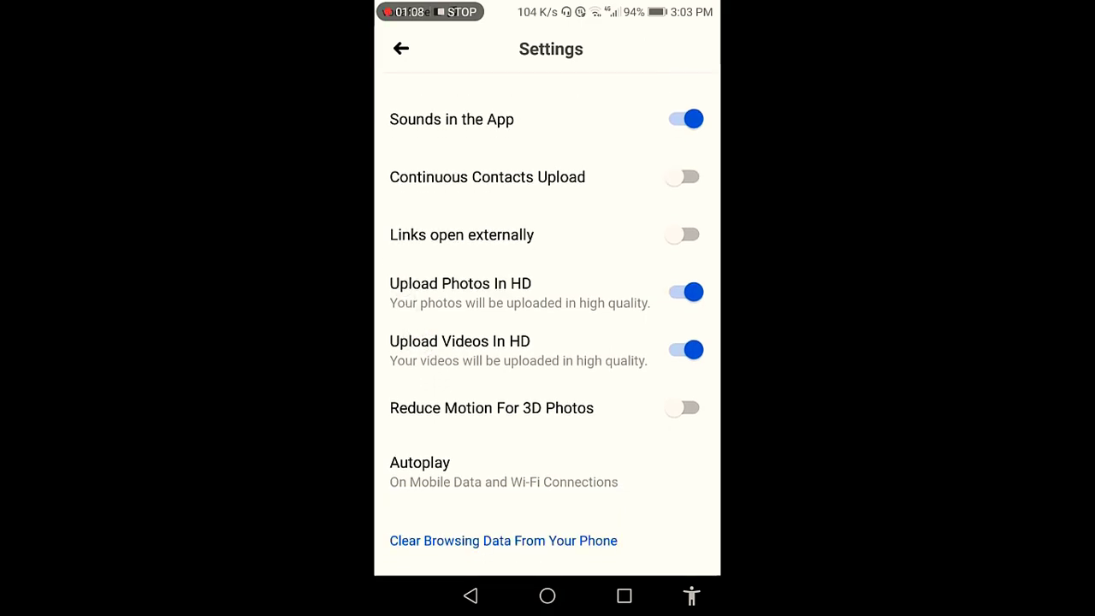
{"action": "left_click", "coordinate": [691, 349]}
{"action": "left_click", "coordinate": [692, 350]}
{"action": "left_click", "coordinate": [691, 291]}
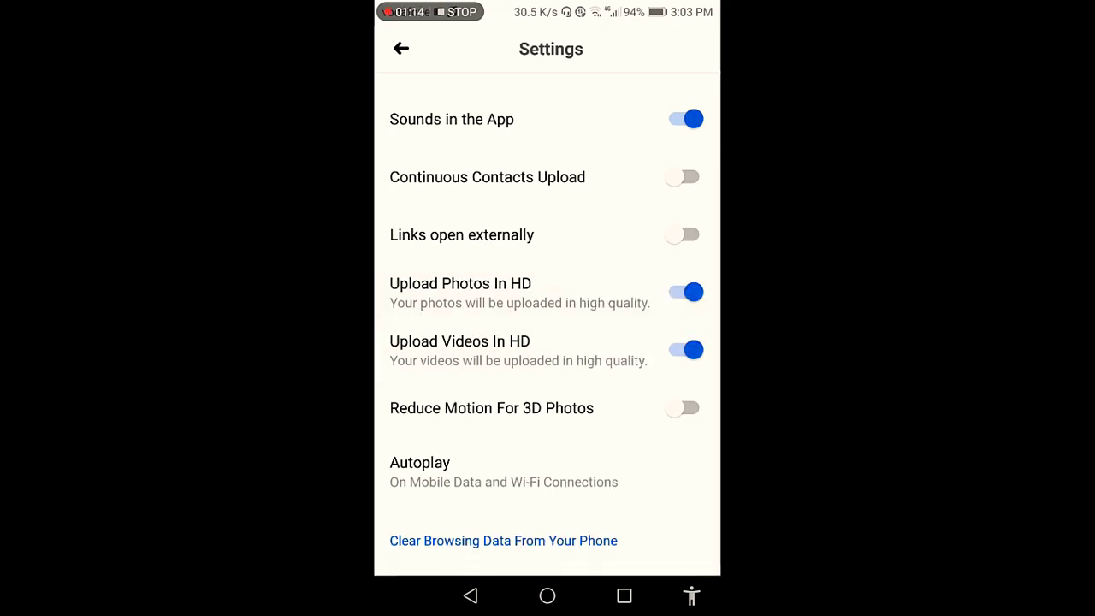
{"action": "left_click", "coordinate": [471, 595]}
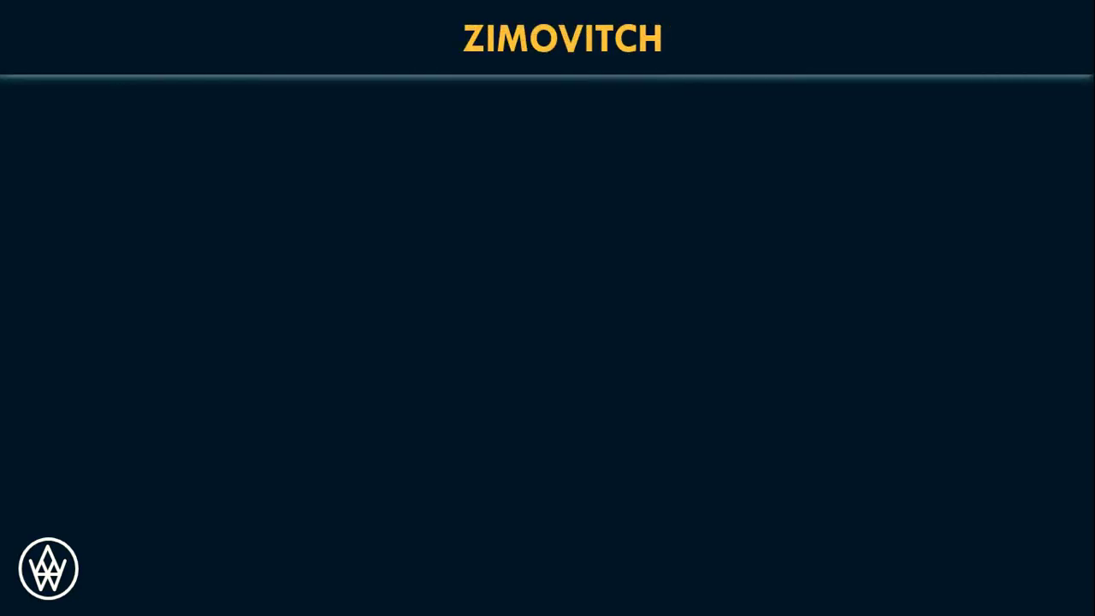